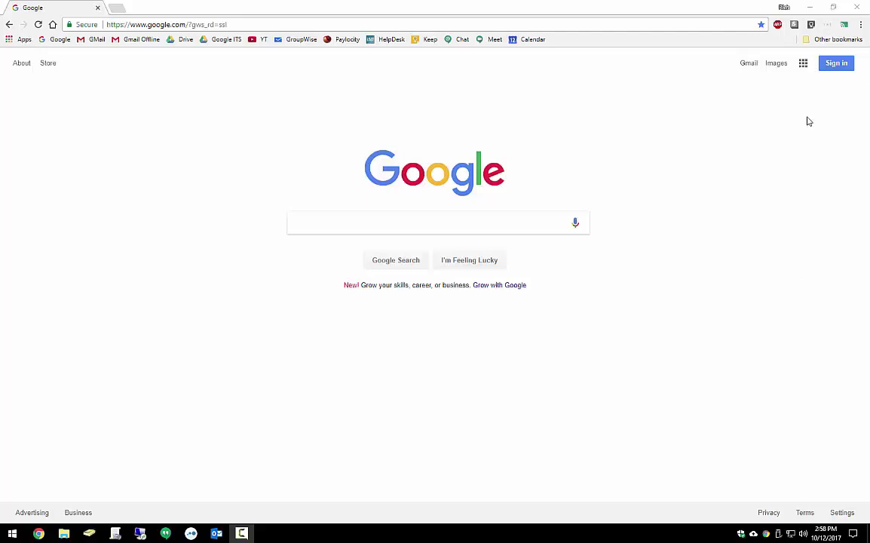
Start signing in from the Google home page, then open Gmail via the Mail link.
{"action": "left_click", "coordinate": [835, 65]}
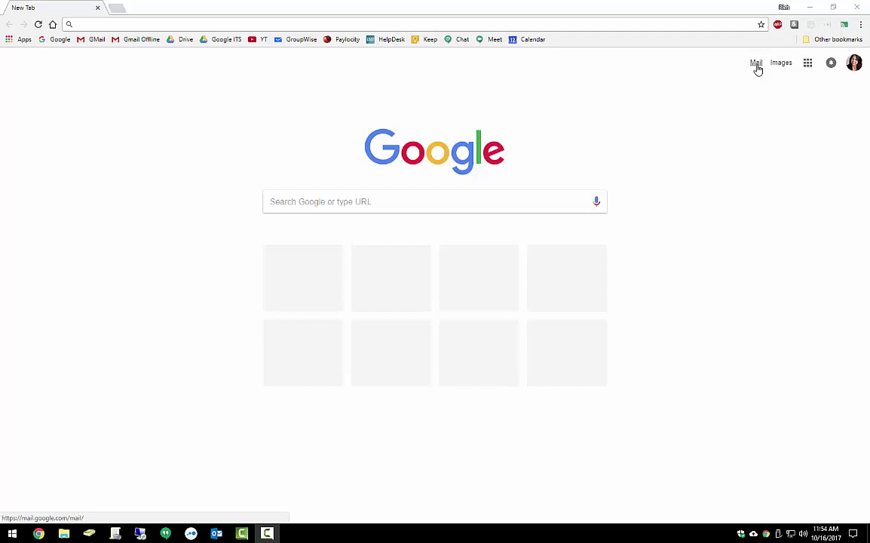
{"action": "left_click", "coordinate": [757, 65]}
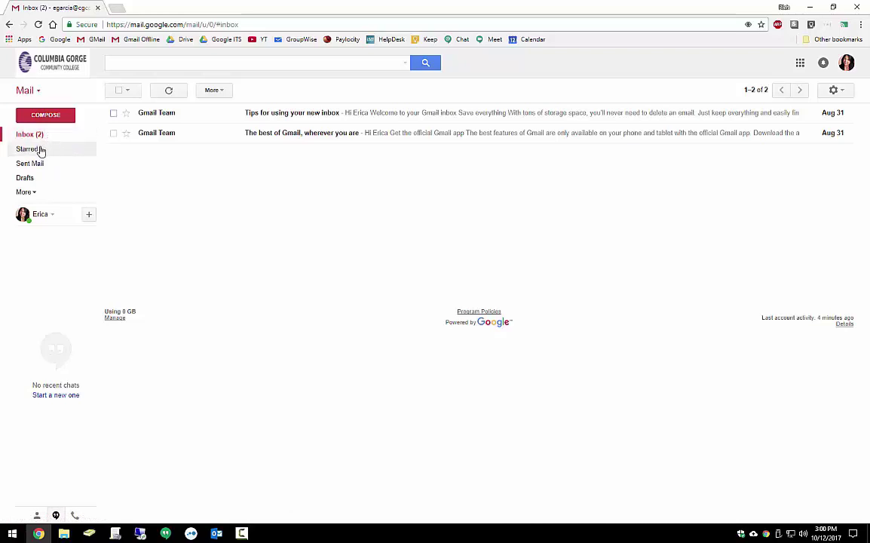
Star the 'Tips for using your new inbox' message, then unstar it in Starred, and view Sent Mail and Drafts.
{"action": "left_click", "coordinate": [126, 115]}
{"action": "left_click", "coordinate": [37, 149]}
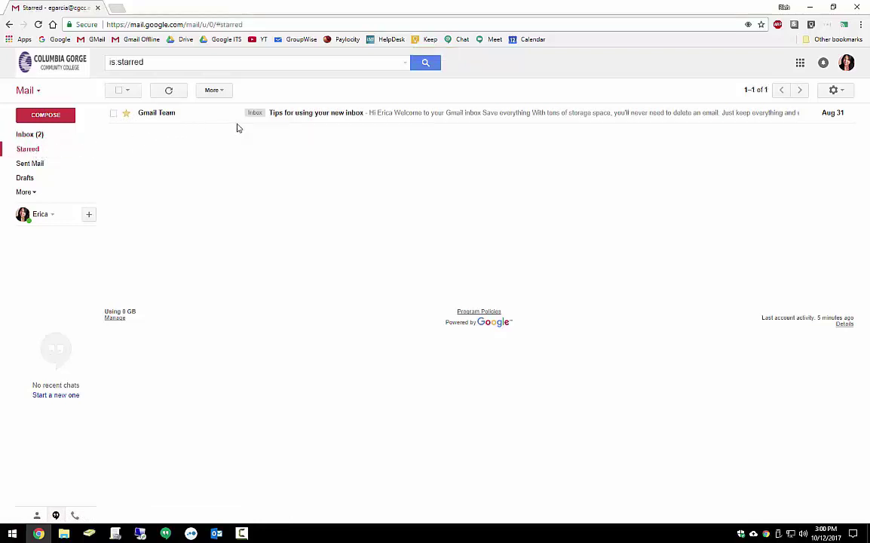
{"action": "left_click", "coordinate": [128, 116]}
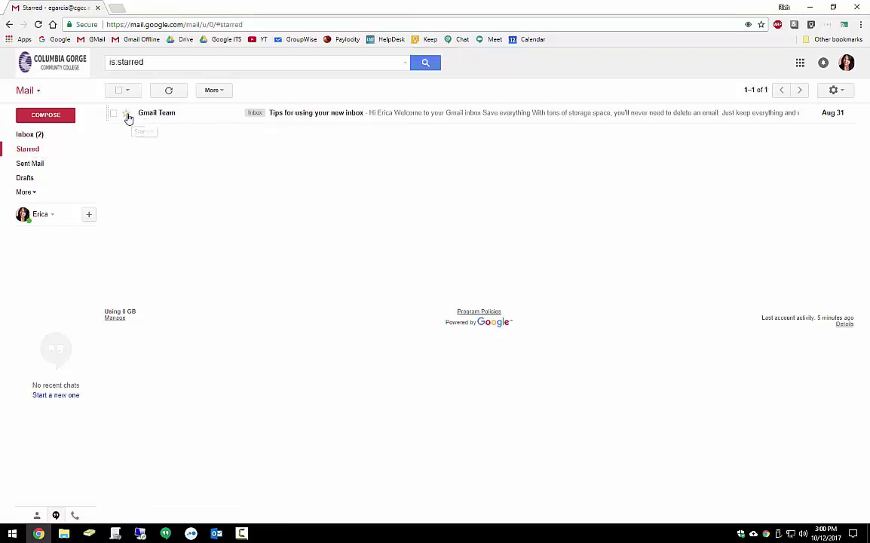
{"action": "left_click", "coordinate": [37, 149]}
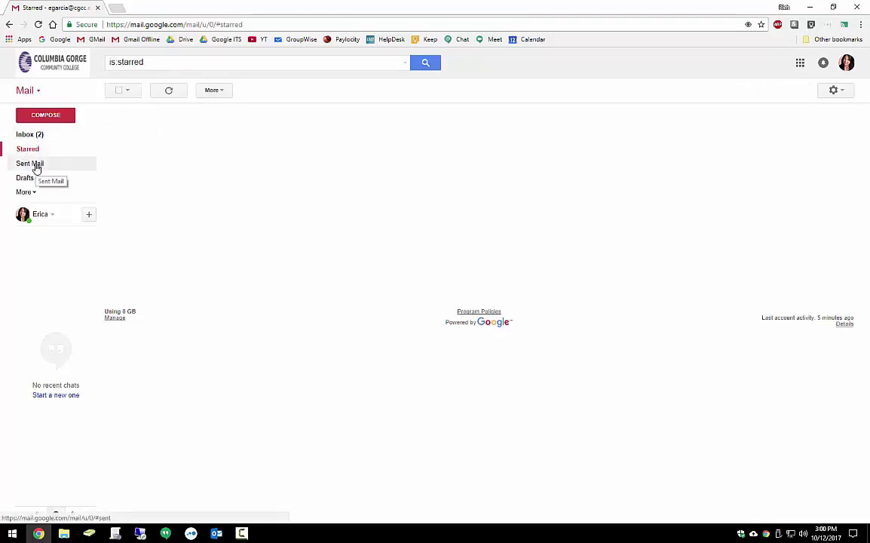
{"action": "left_click", "coordinate": [38, 165]}
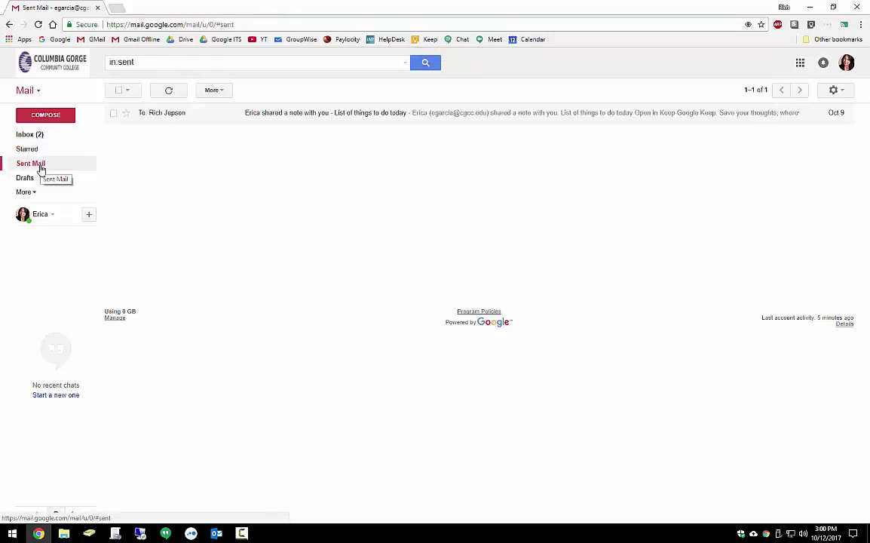
{"action": "left_click", "coordinate": [37, 179]}
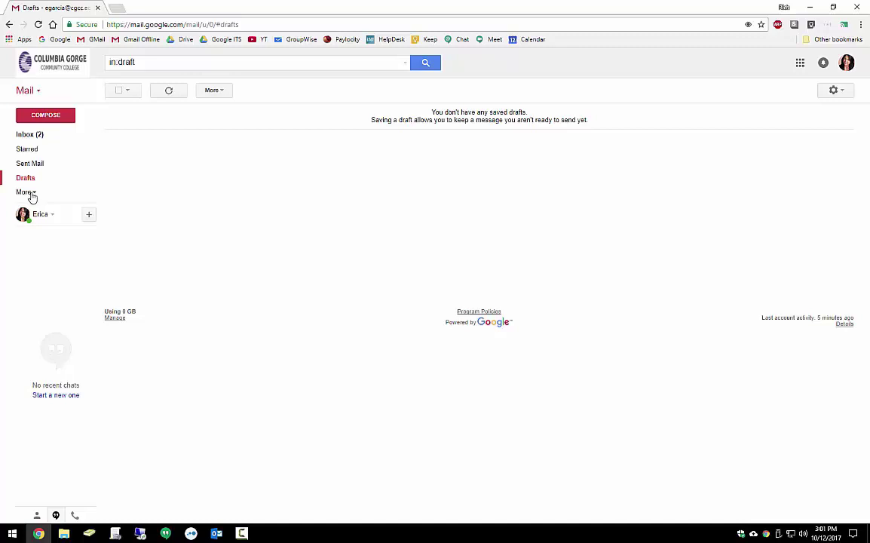
Expand the sidebar's More folders and open the empty Trash.
{"action": "left_click", "coordinate": [24, 192]}
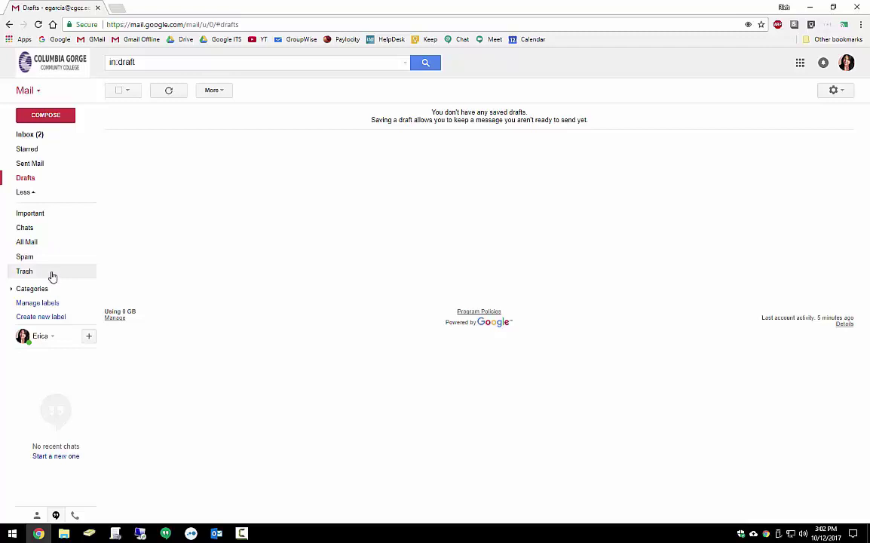
{"action": "left_click", "coordinate": [53, 277]}
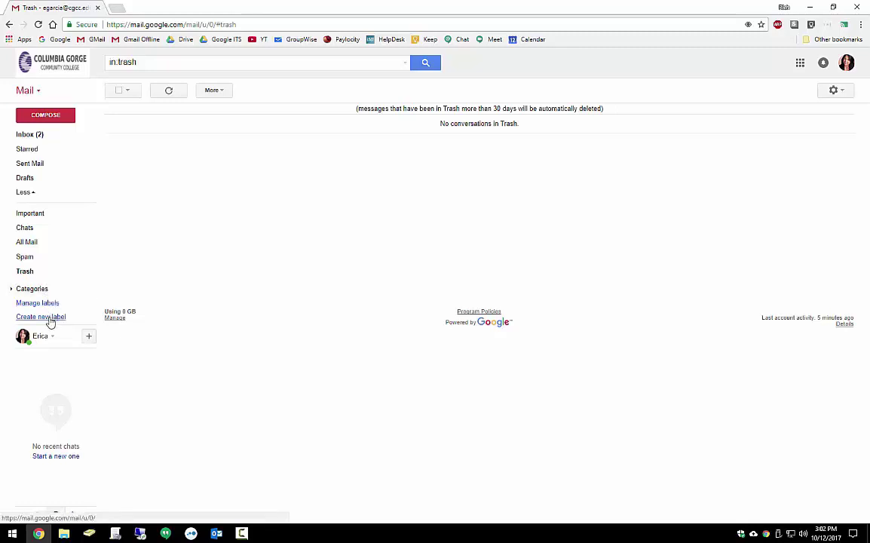
Create a label named 'Test', toggling 'Nest label under' on and back off first.
{"action": "left_click", "coordinate": [47, 316]}
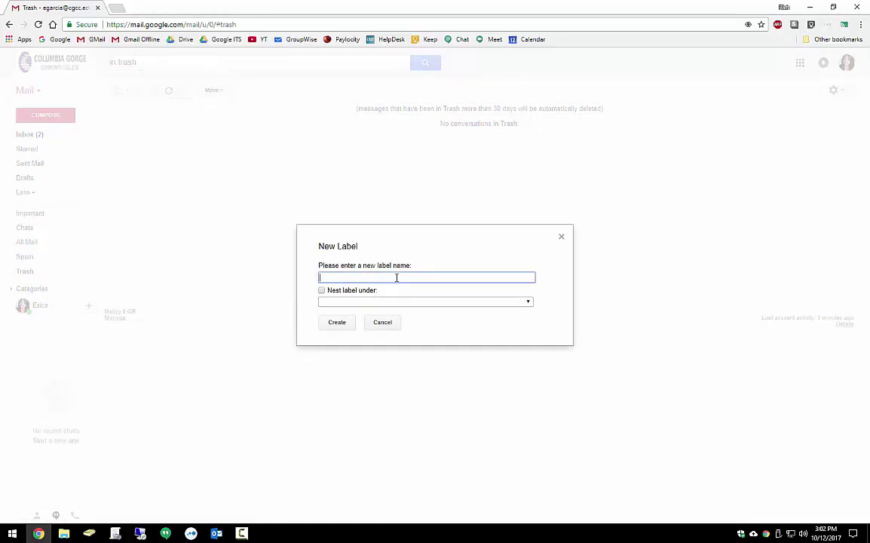
{"action": "type", "text": "Test"}
{"action": "left_click", "coordinate": [322, 291]}
{"action": "left_click", "coordinate": [529, 302]}
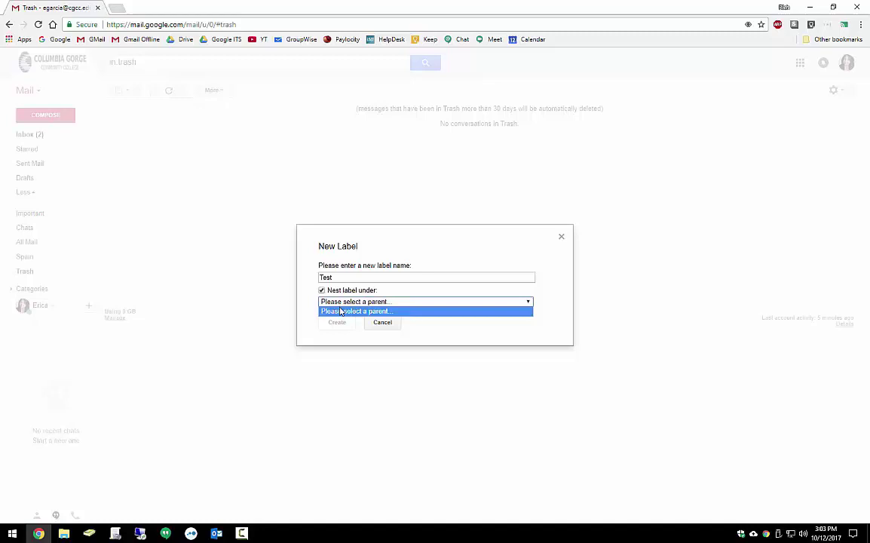
{"action": "left_click", "coordinate": [322, 291]}
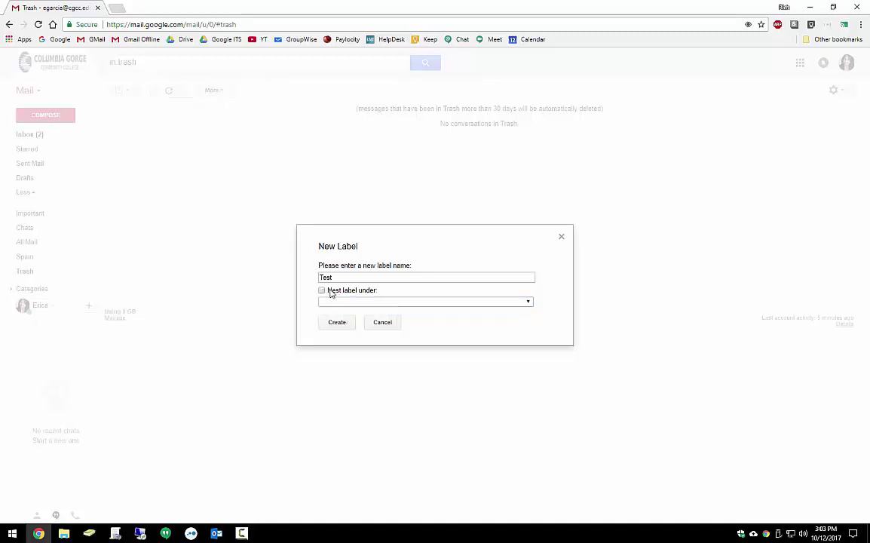
{"action": "left_click", "coordinate": [341, 322]}
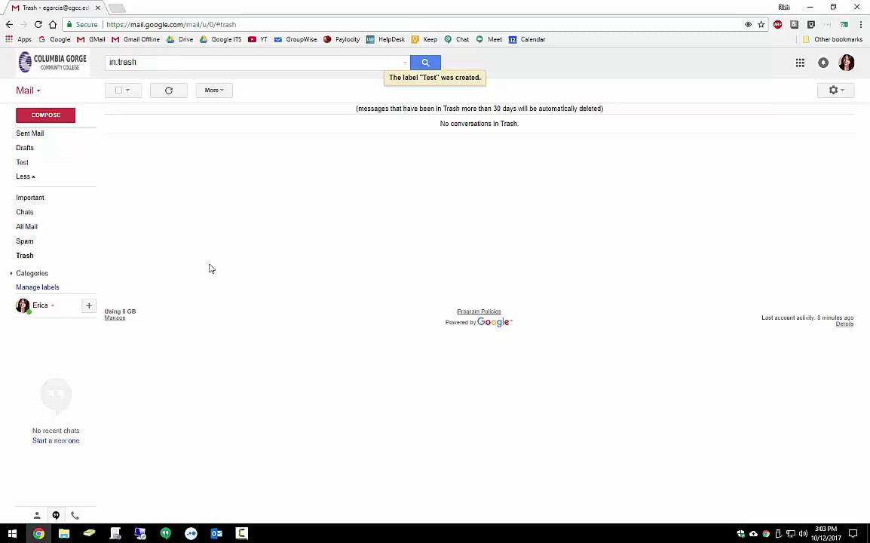
From the Test label's options, add the sublabel '2017' to create Test/2017.
{"action": "mouse_move", "coordinate": [39, 162]}
{"action": "mouse_move", "coordinate": [29, 194]}
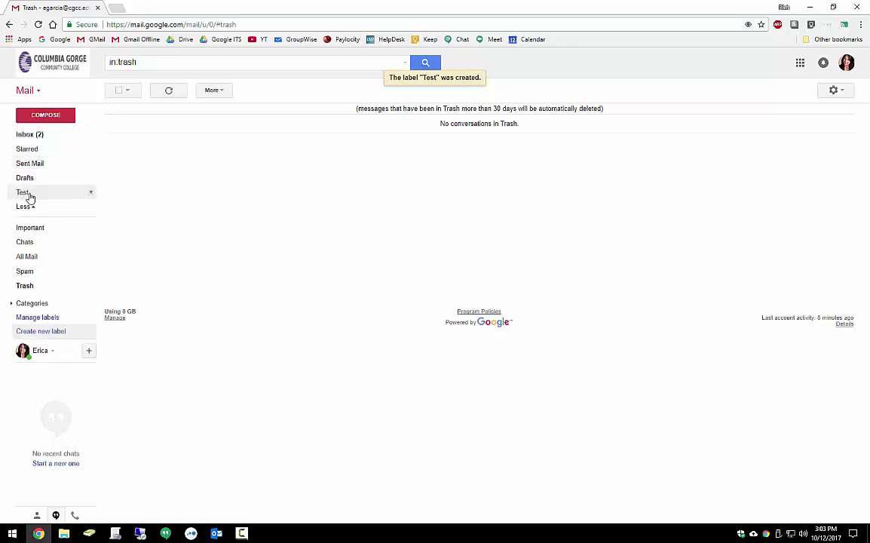
{"action": "left_click", "coordinate": [92, 194]}
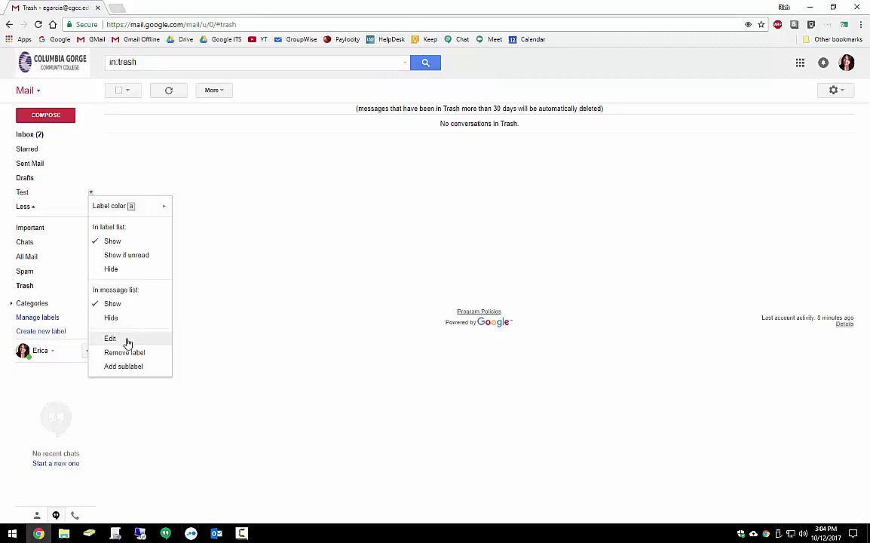
{"action": "left_click", "coordinate": [154, 368]}
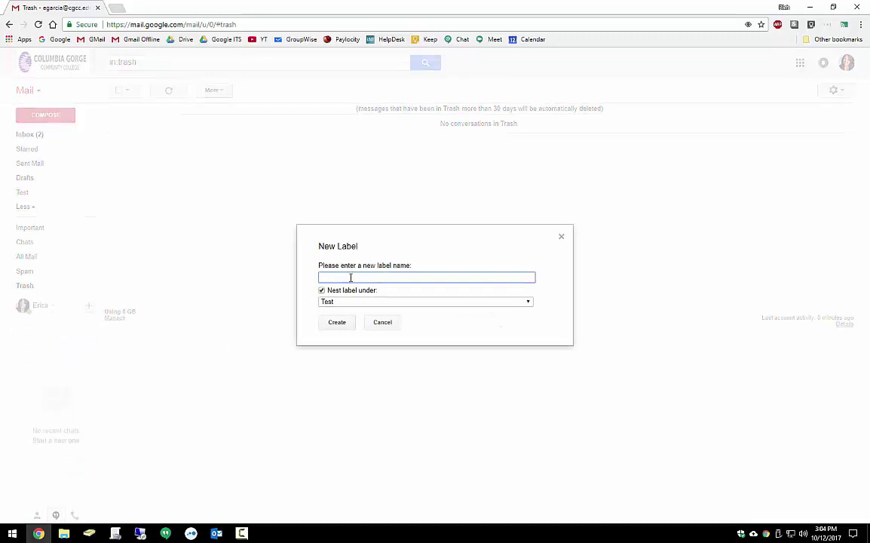
{"action": "type", "text": "2017"}
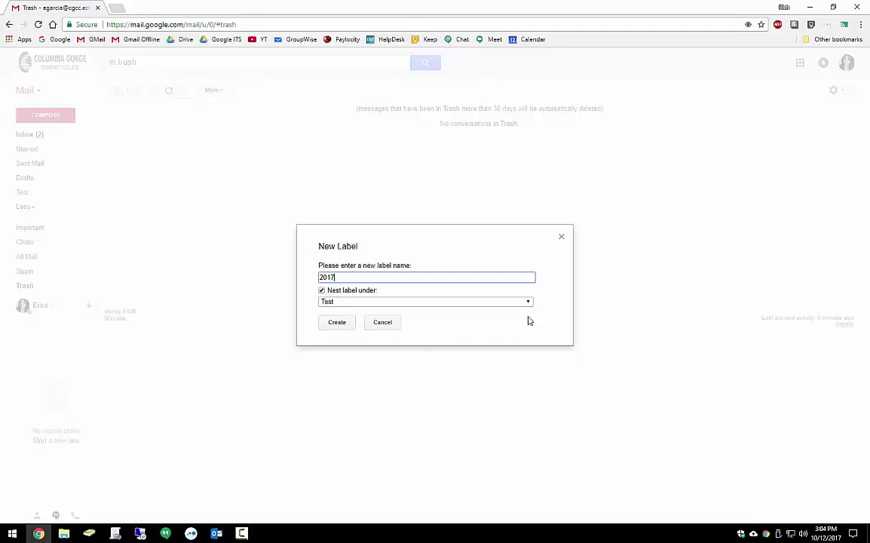
{"action": "left_click", "coordinate": [336, 325]}
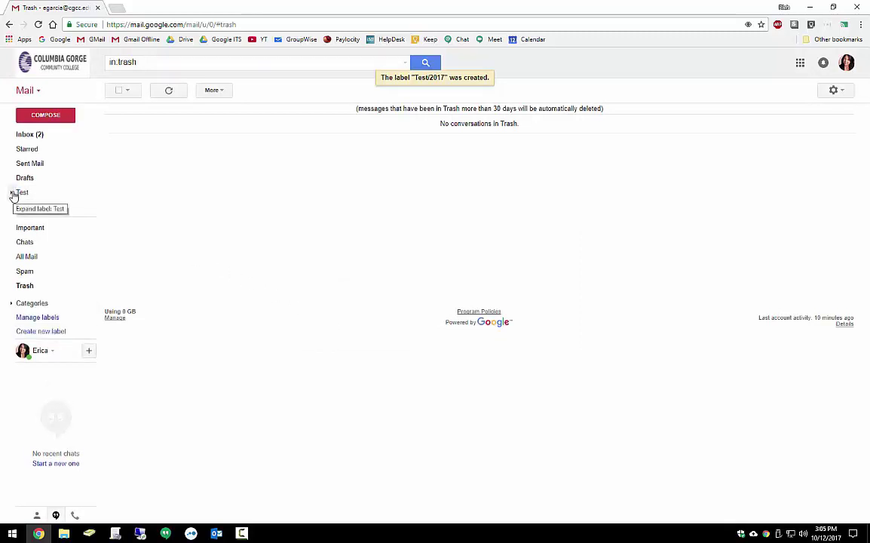
Expand Test in the sidebar and open its empty 2017 sublabel.
{"action": "left_click", "coordinate": [12, 193]}
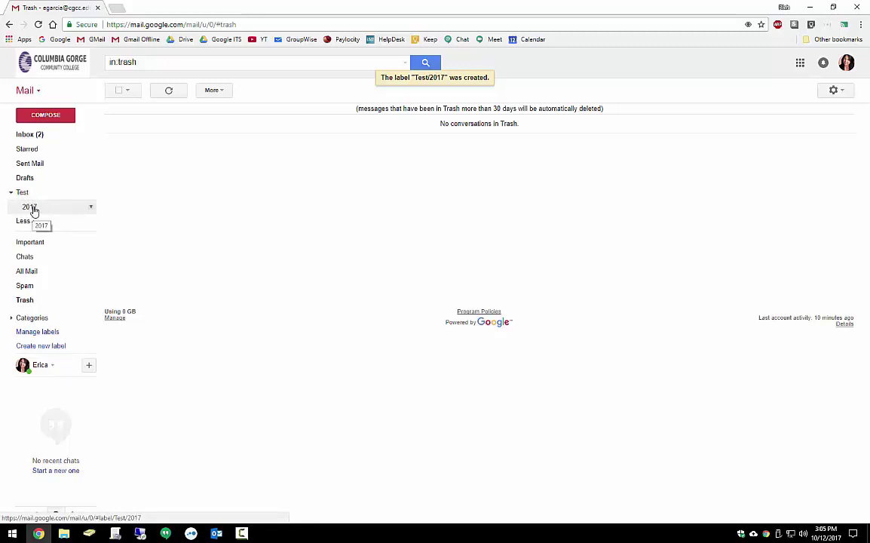
{"action": "left_click", "coordinate": [34, 209]}
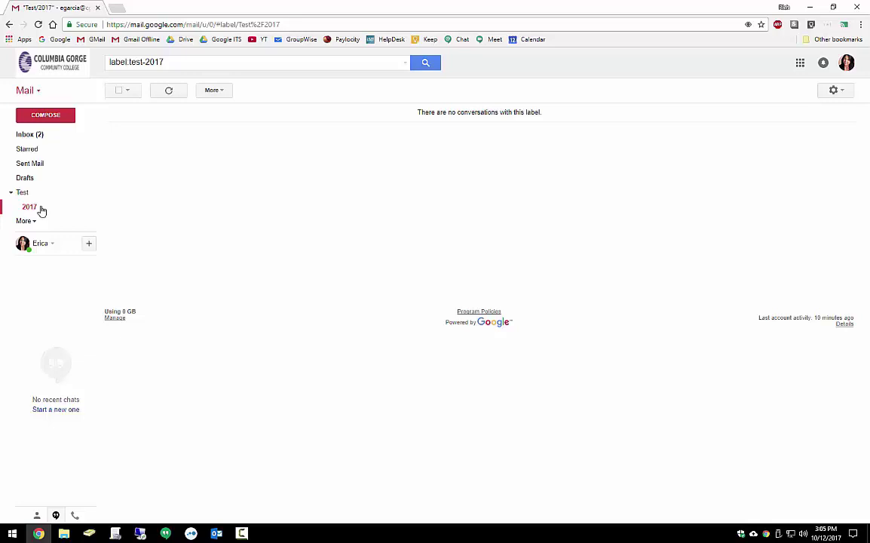
Return to the inbox and open the 'Astrobiology Department Review' email.
{"action": "left_click", "coordinate": [41, 136]}
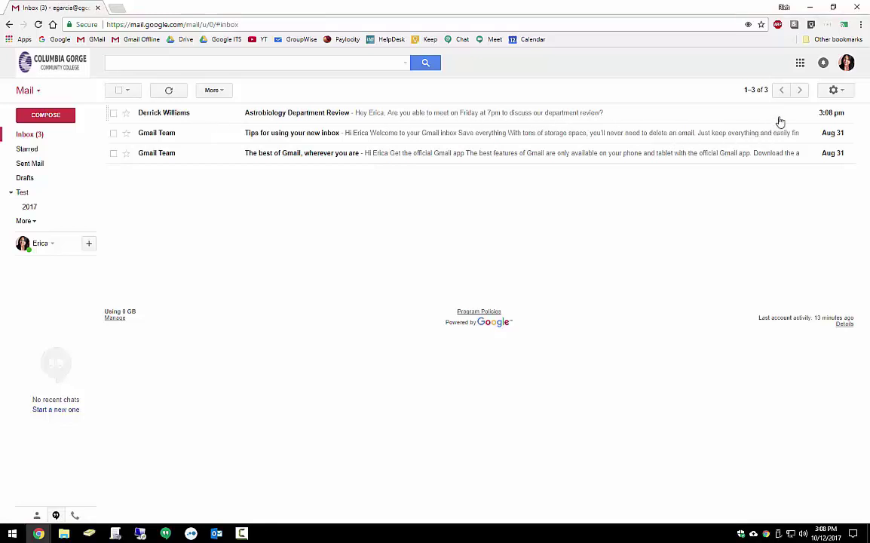
{"action": "mouse_move", "coordinate": [829, 118]}
{"action": "left_click", "coordinate": [380, 119]}
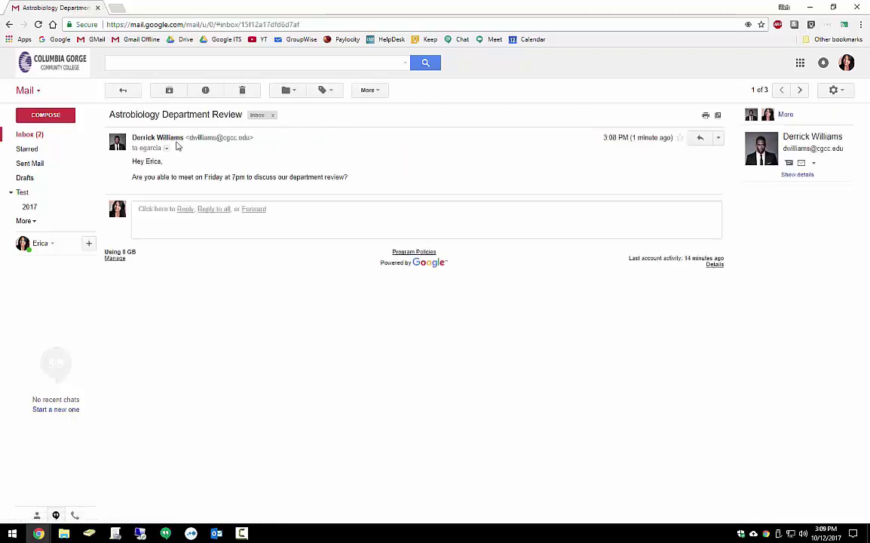
{"action": "mouse_move", "coordinate": [179, 140]}
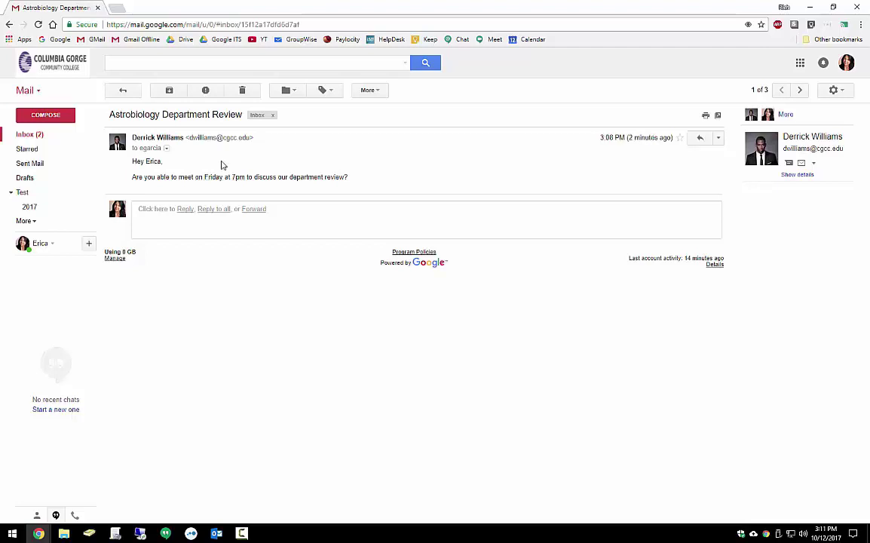
Add the Friday 7pm meeting mentioned in the message to the calendar.
{"action": "left_click", "coordinate": [238, 179]}
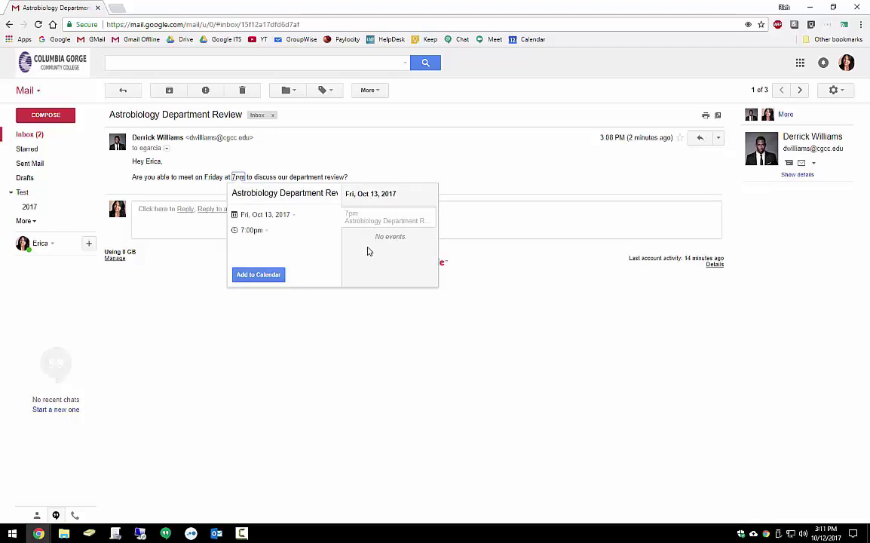
{"action": "left_click", "coordinate": [269, 277]}
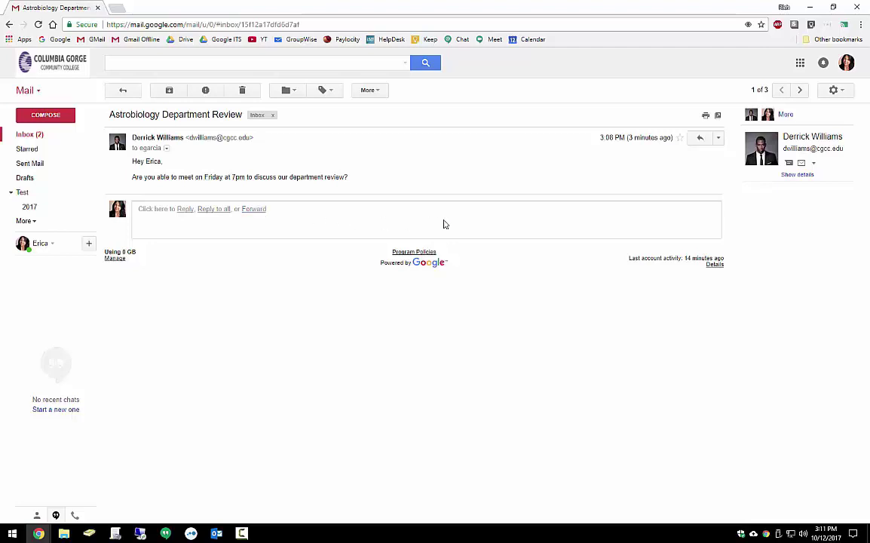
Send the reply 'That time works for me. I'll see you then!' ending with a grinning emoji.
{"action": "left_click", "coordinate": [719, 141]}
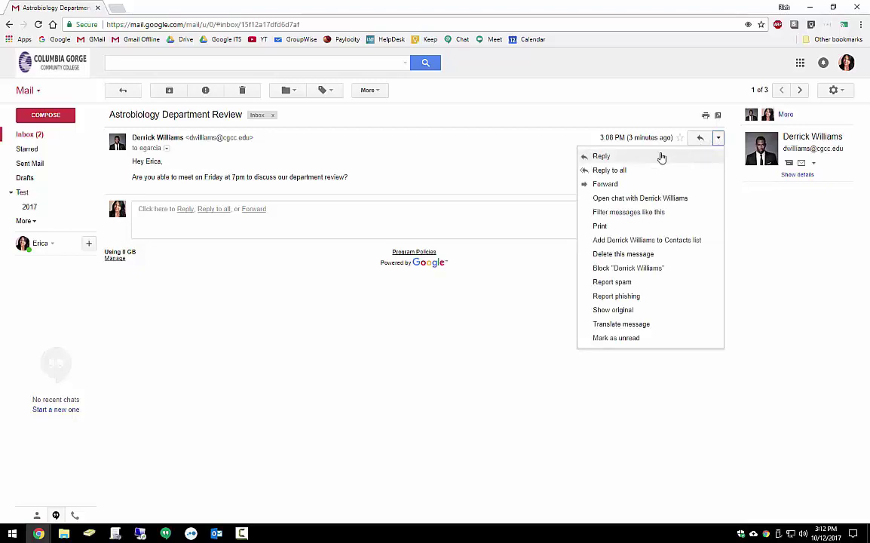
{"action": "left_click", "coordinate": [178, 226]}
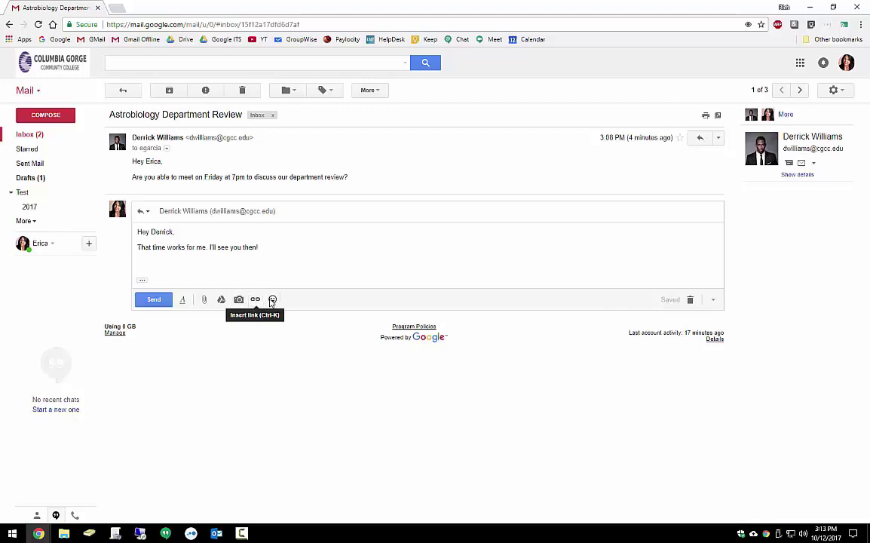
{"action": "left_click", "coordinate": [273, 300]}
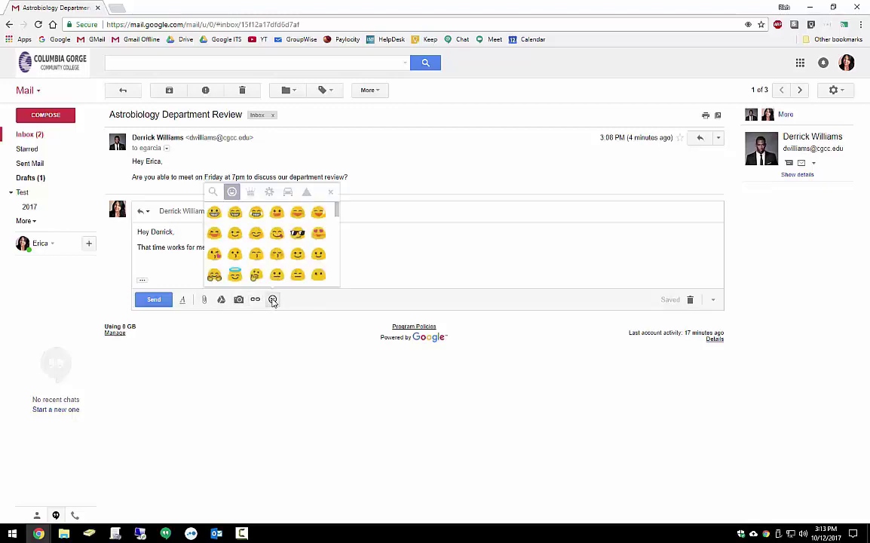
{"action": "left_click", "coordinate": [215, 212]}
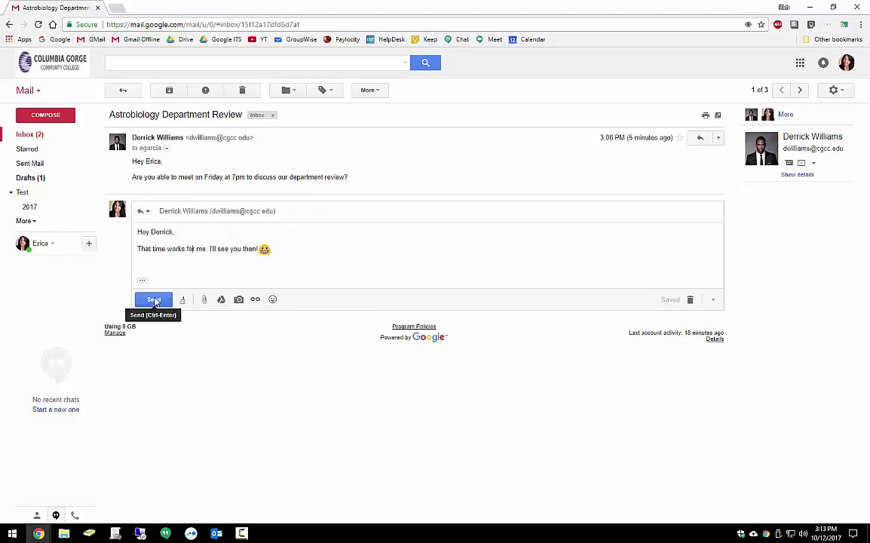
{"action": "left_click", "coordinate": [156, 301]}
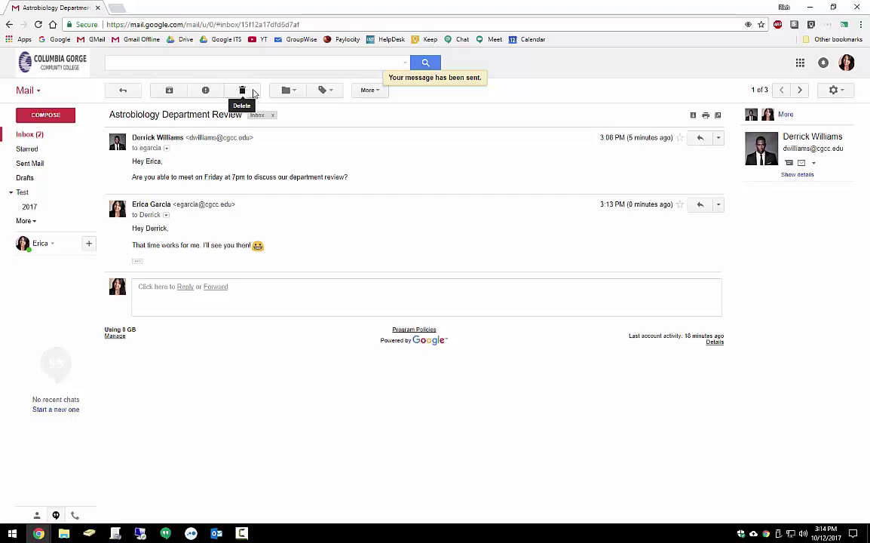
Open the Move to dropdown listing labels for the Astrobiology Department Review thread.
{"action": "left_click", "coordinate": [297, 93]}
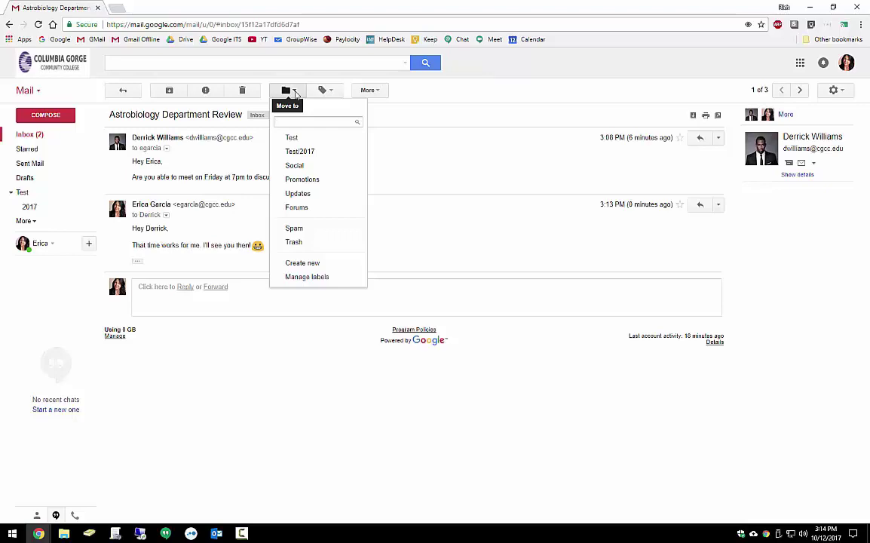
Create the label 'Astrobiology Department Communications' and move the conversation into it.
{"action": "left_click", "coordinate": [309, 266]}
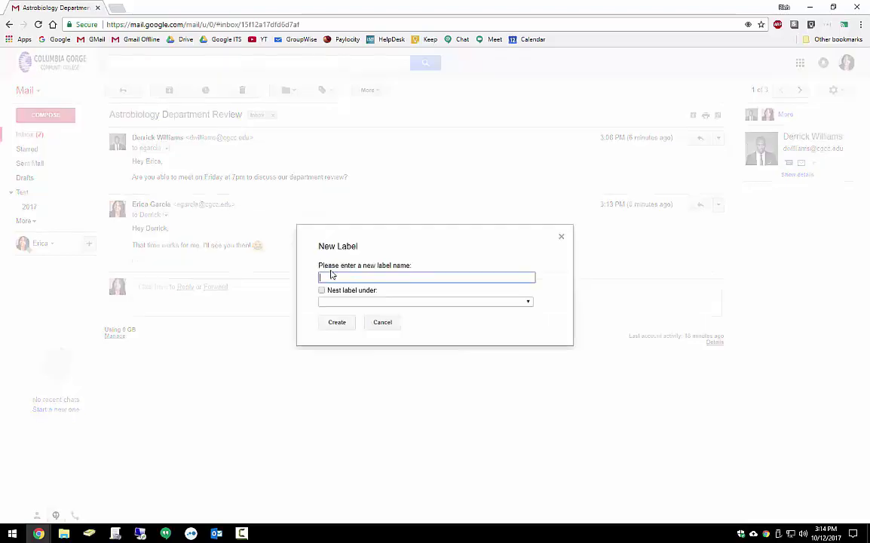
{"action": "type", "text": "Astrobiology Department Communications"}
{"action": "left_click", "coordinate": [339, 324]}
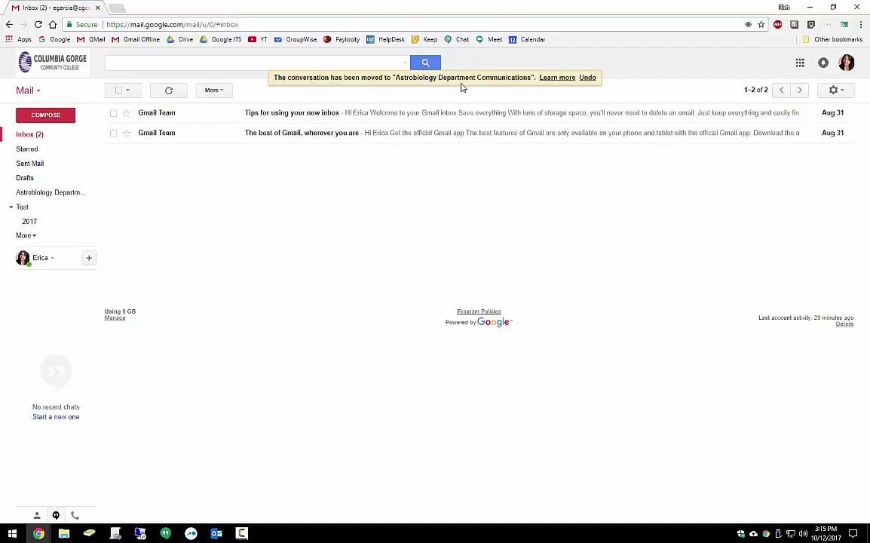
In the Astrobiology Department Communications label, add the Test label to the Astrobiology Department Review conversation.
{"action": "left_click", "coordinate": [60, 193]}
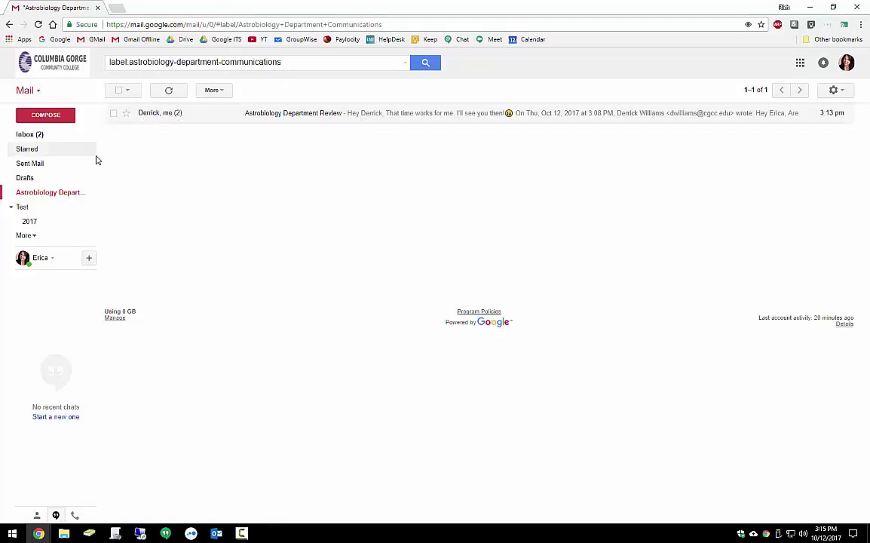
{"action": "left_click", "coordinate": [113, 113]}
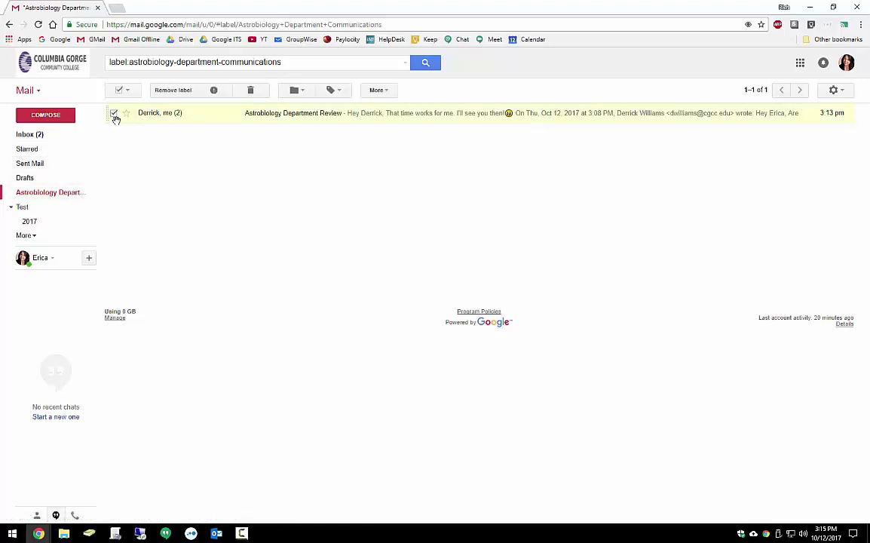
{"action": "left_click", "coordinate": [338, 91]}
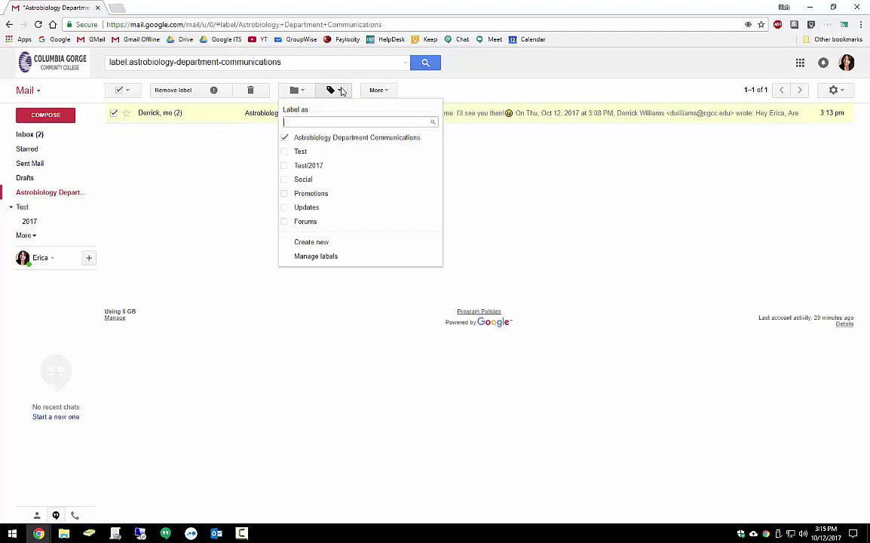
{"action": "left_click", "coordinate": [286, 152]}
{"action": "left_click", "coordinate": [372, 93]}
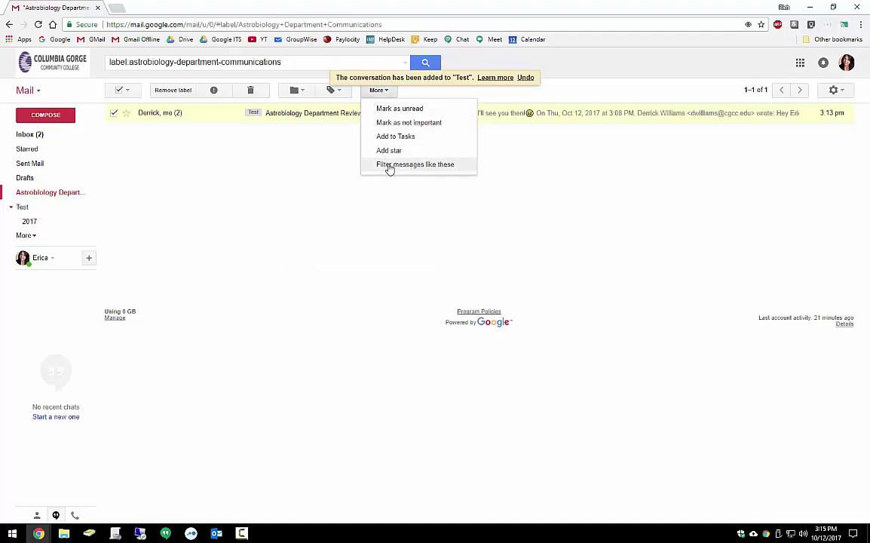
Start a filter from this message, clearing the sender and matching subject 'Astrobiology'.
{"action": "left_click", "coordinate": [458, 166]}
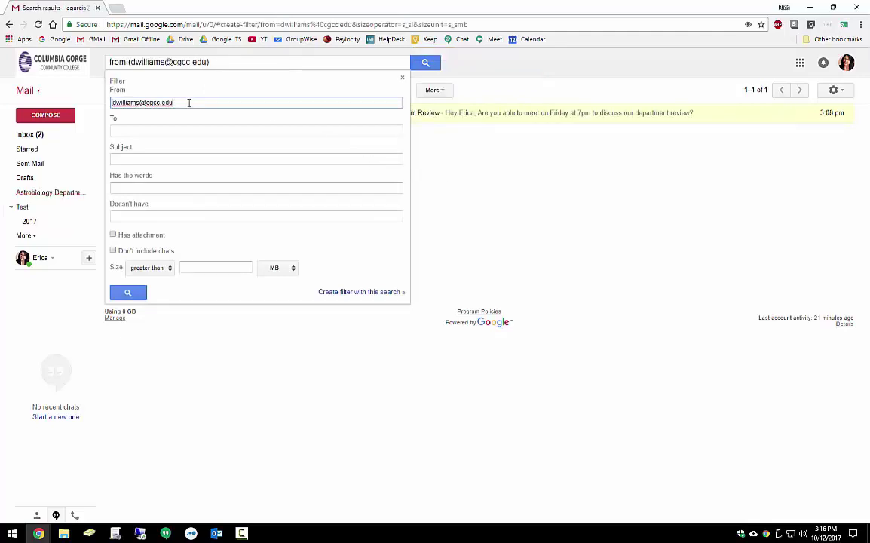
{"action": "left_click_drag", "start_coordinate": [189, 103], "coordinate": [110, 116]}
{"action": "key", "text": "BackSpace"}
{"action": "left_click", "coordinate": [153, 158]}
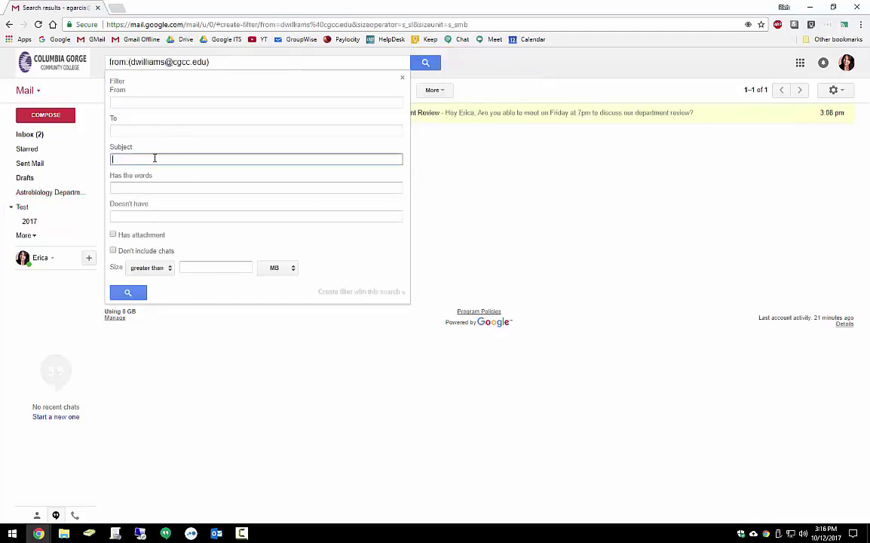
{"action": "type", "text": "Astrobiology"}
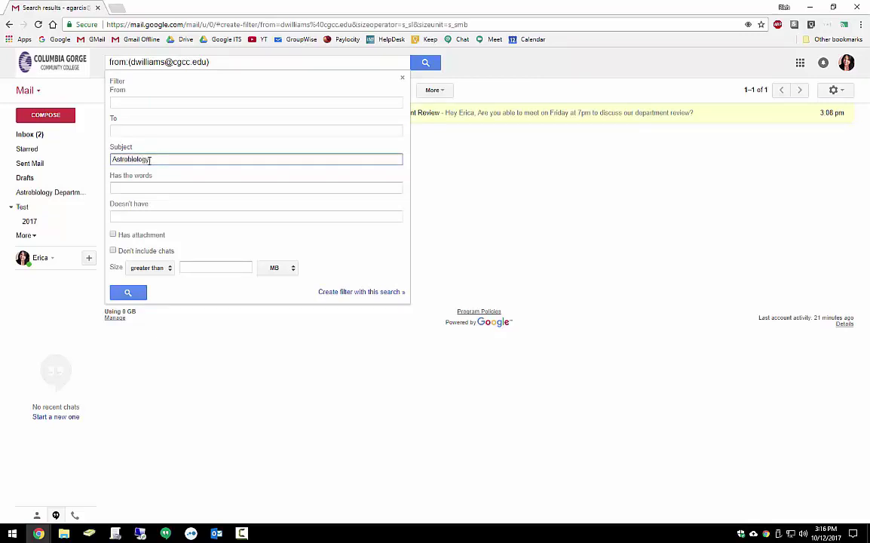
{"action": "left_click", "coordinate": [340, 293]}
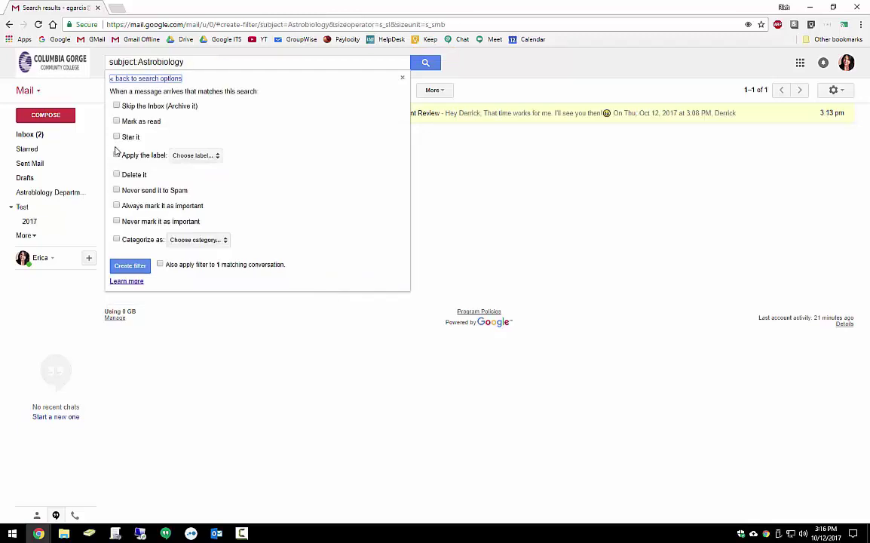
Make the filter apply the Astrobiology Department Communications label, including existing conversations, and save it.
{"action": "left_click", "coordinate": [117, 155]}
{"action": "left_click", "coordinate": [212, 156]}
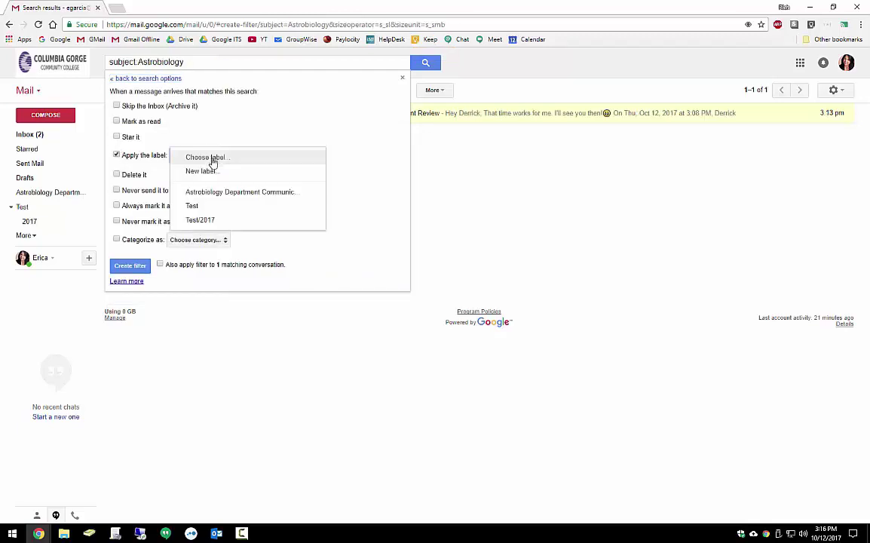
{"action": "left_click", "coordinate": [218, 190]}
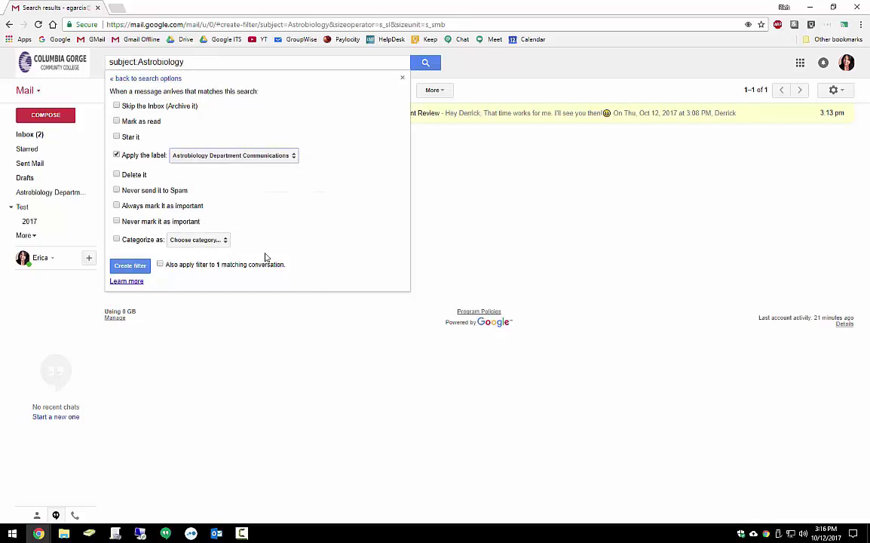
{"action": "left_click", "coordinate": [160, 265]}
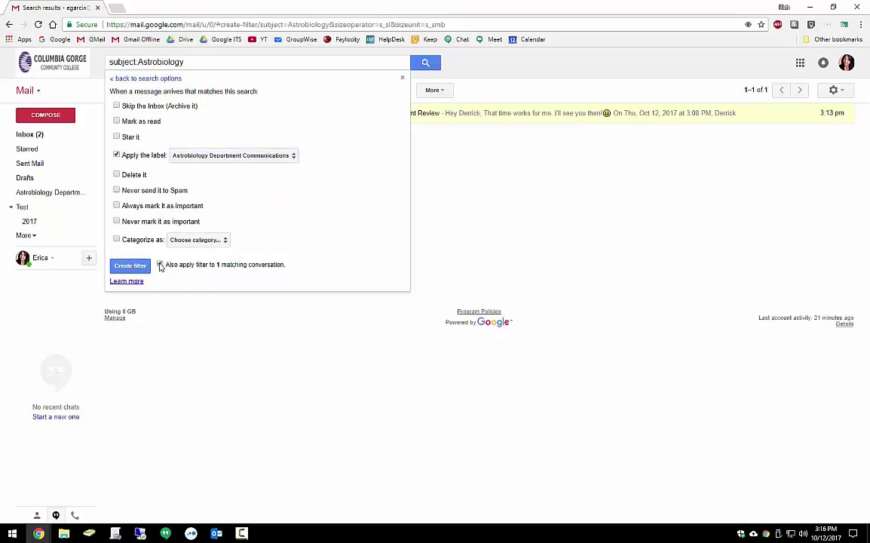
{"action": "left_click", "coordinate": [136, 266]}
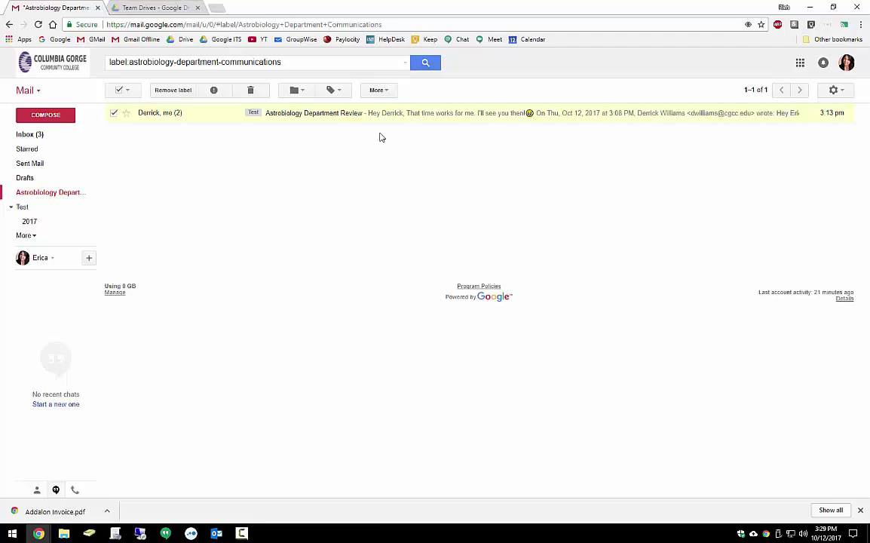
Back in the inbox, trash 'Tips for using your new inbox' and select the other Gmail Team message.
{"action": "left_click", "coordinate": [29, 139]}
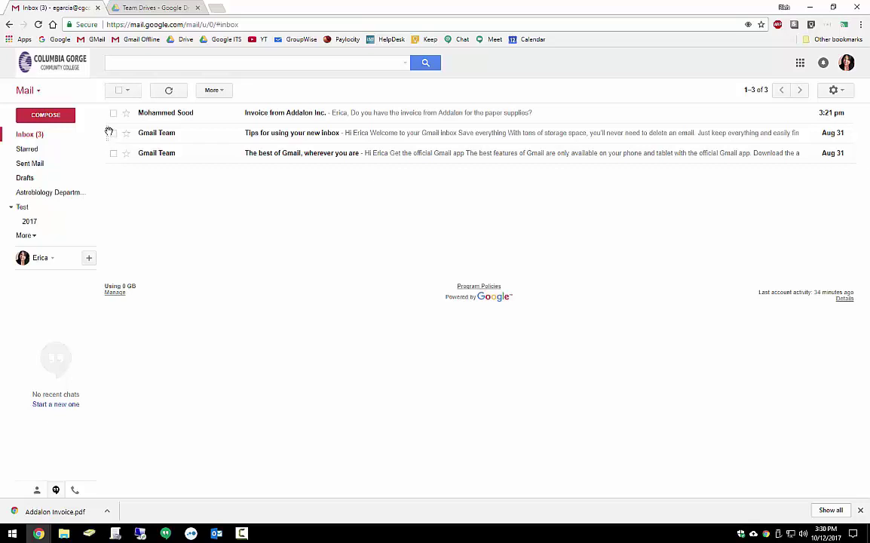
{"action": "left_click_drag", "start_coordinate": [108, 132], "coordinate": [28, 316]}
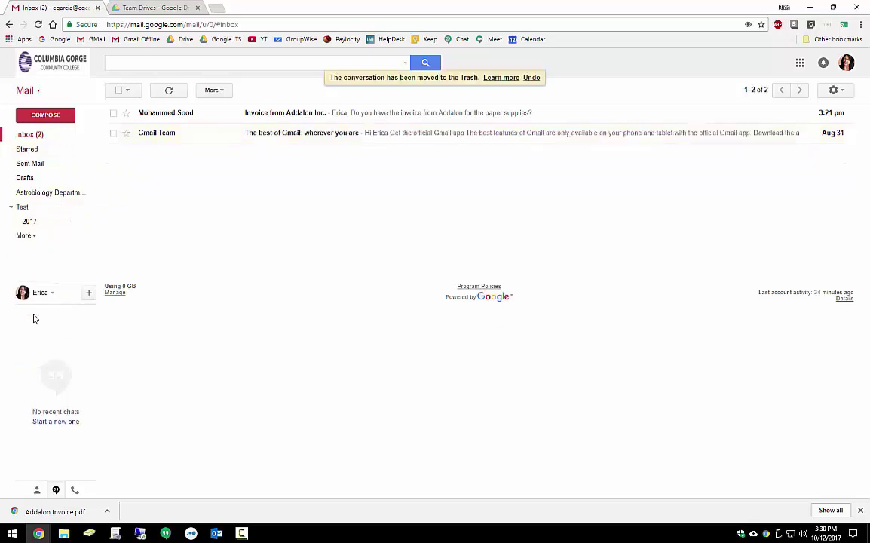
{"action": "left_click", "coordinate": [113, 134]}
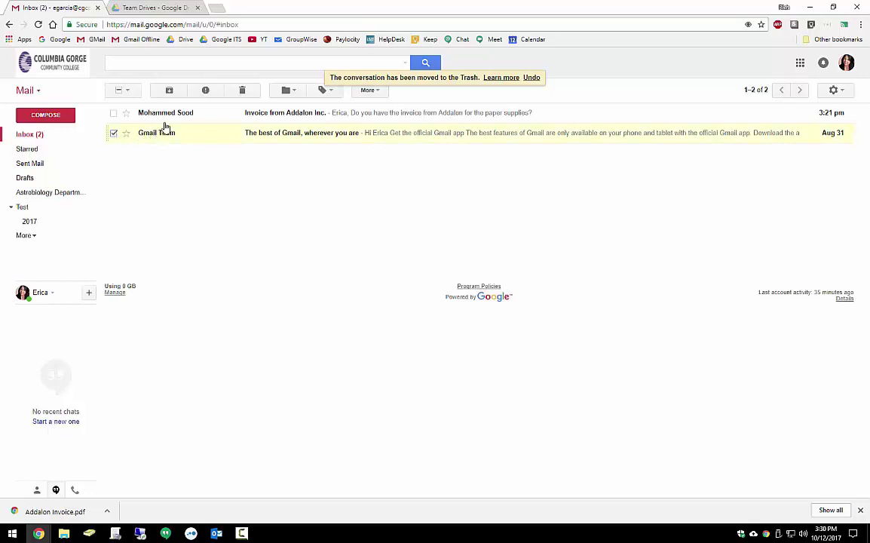
Reply to the Invoice from Addalon Inc. email, choosing Addalon Invoice.pdf from Drive as an attachment.
{"action": "left_click", "coordinate": [233, 118]}
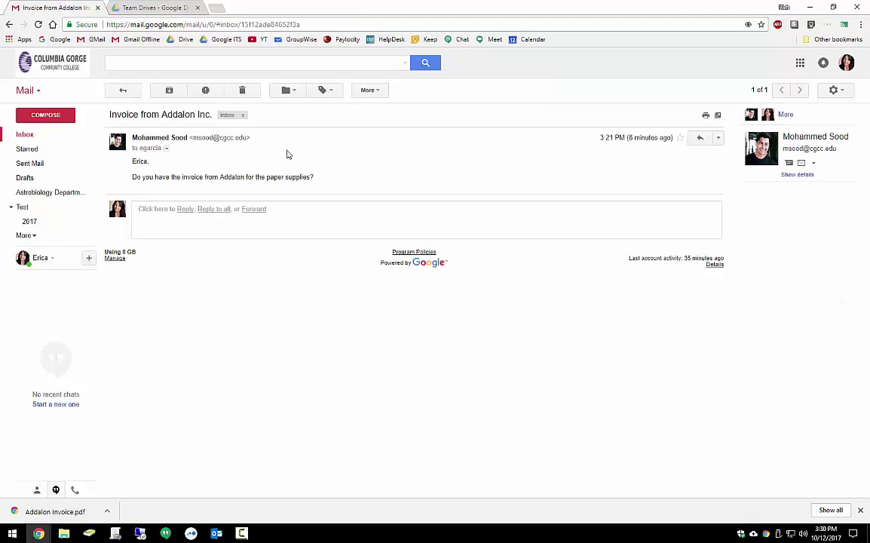
{"action": "left_click", "coordinate": [178, 216]}
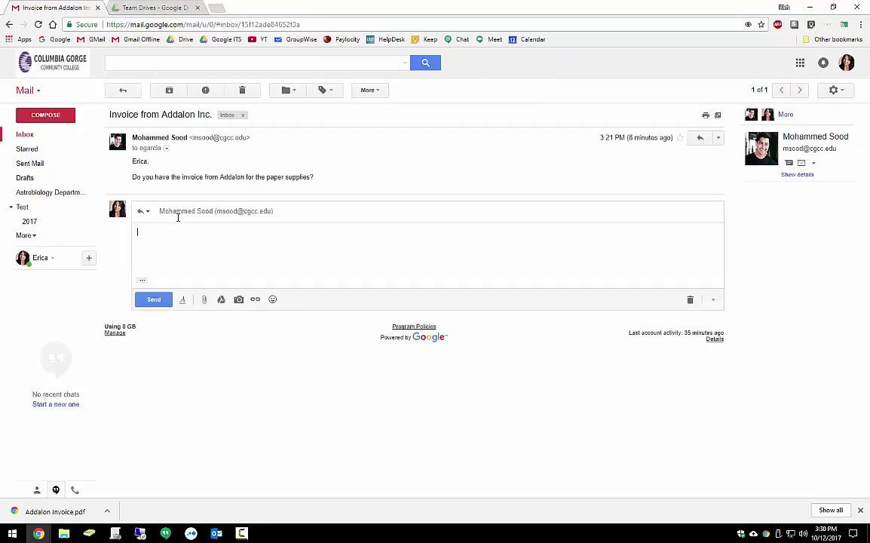
{"action": "left_click", "coordinate": [221, 300]}
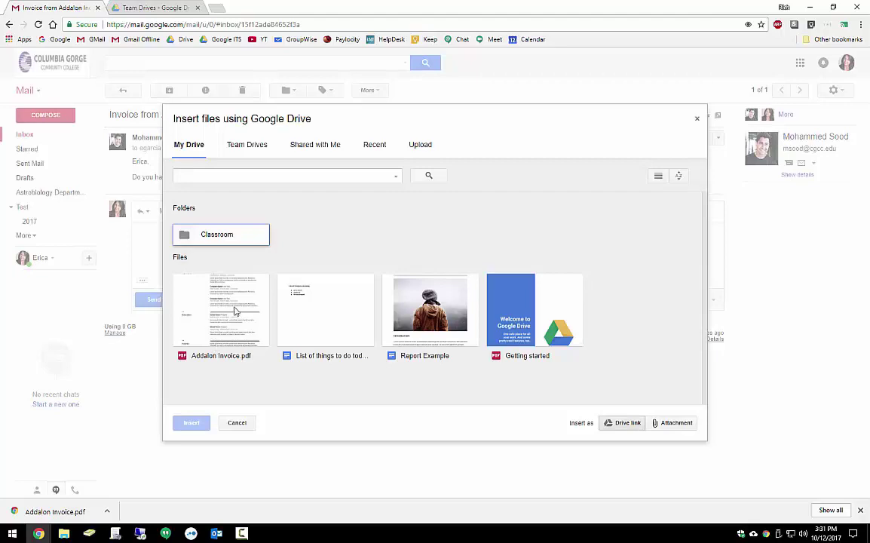
{"action": "left_click", "coordinate": [249, 175]}
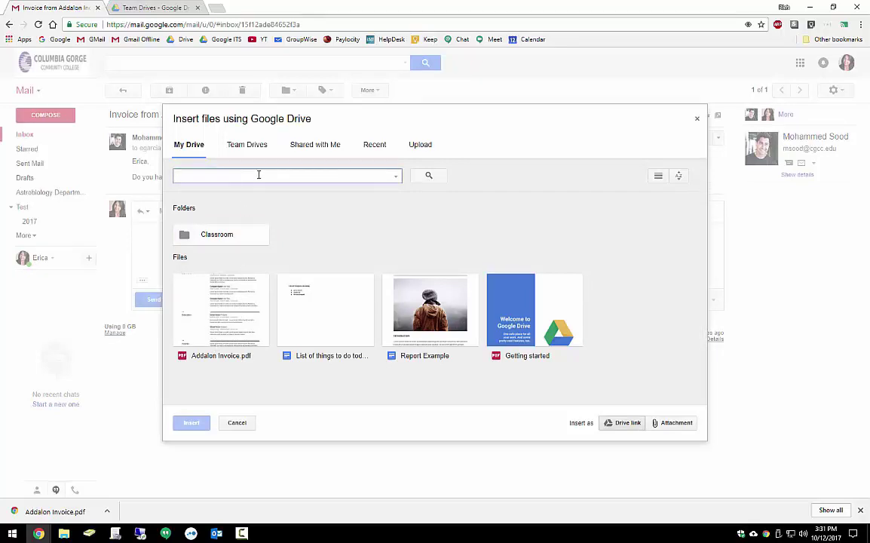
{"action": "left_click", "coordinate": [196, 294]}
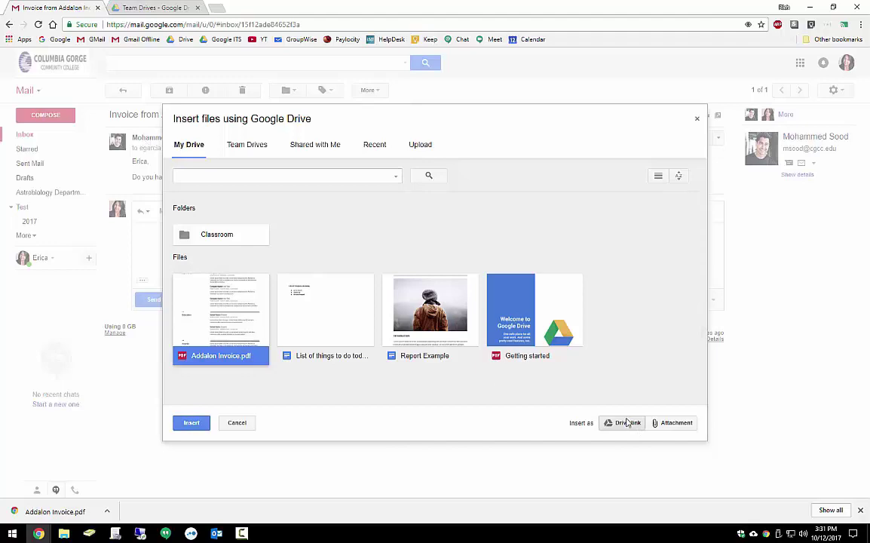
{"action": "left_click", "coordinate": [676, 423]}
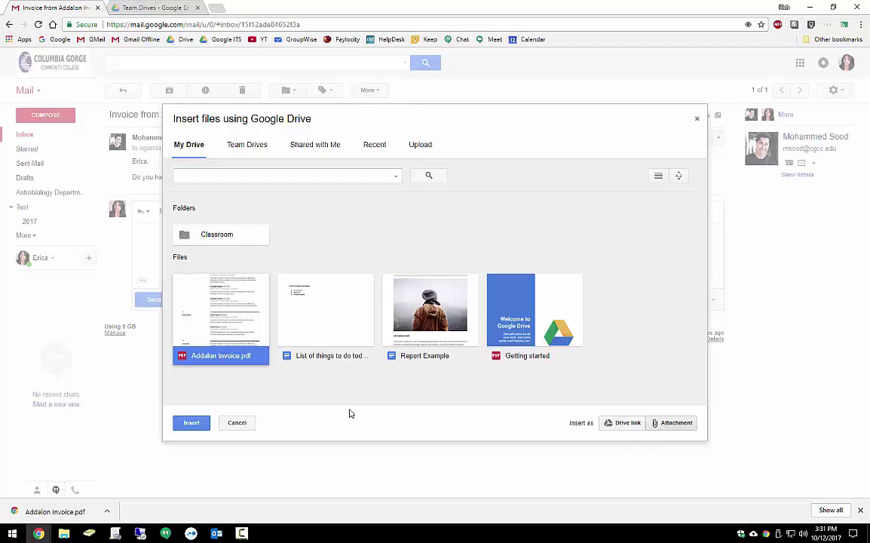
Send the reply 'Here you go! Hope this is what you are looking for!' with the invoice, fixing 'loking'.
{"action": "left_click", "coordinate": [191, 423]}
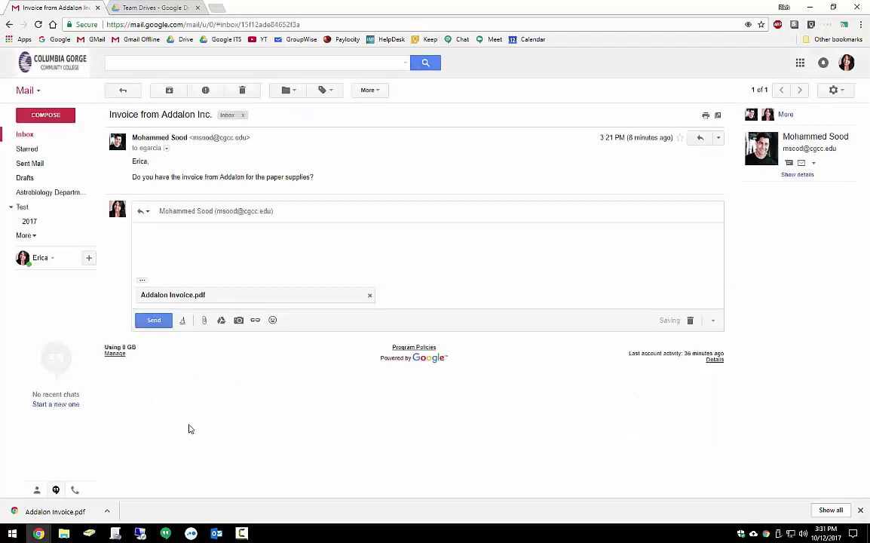
{"action": "left_click", "coordinate": [217, 250]}
{"action": "type", "text": "Here you go! Hope this is what you are loking for!"}
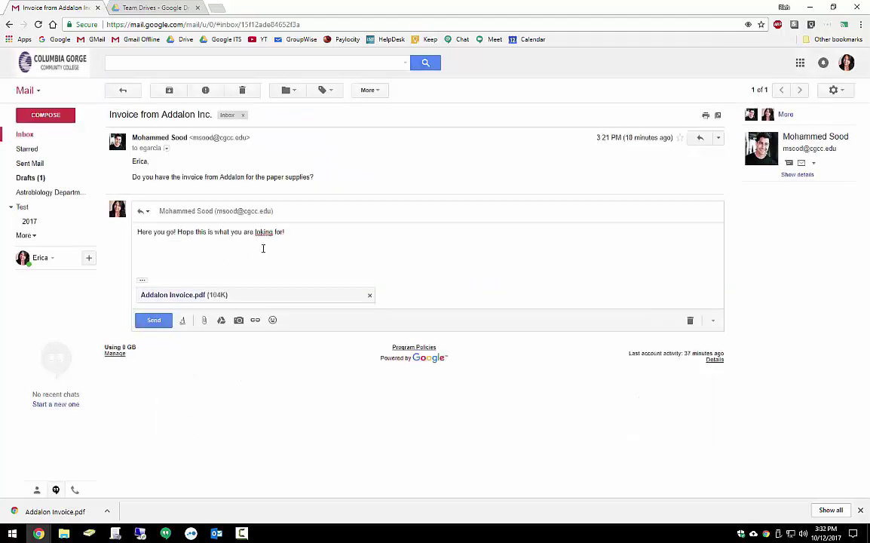
{"action": "right_click", "coordinate": [264, 232]}
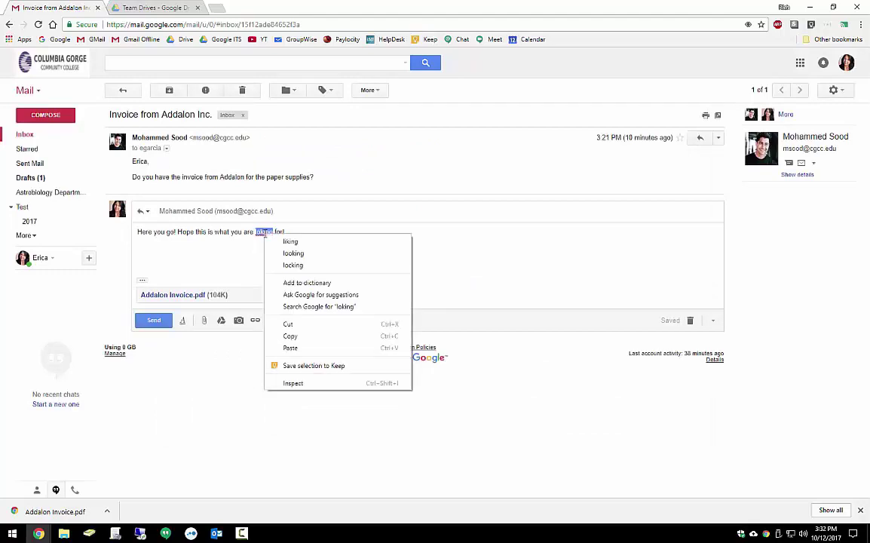
{"action": "left_click", "coordinate": [301, 253]}
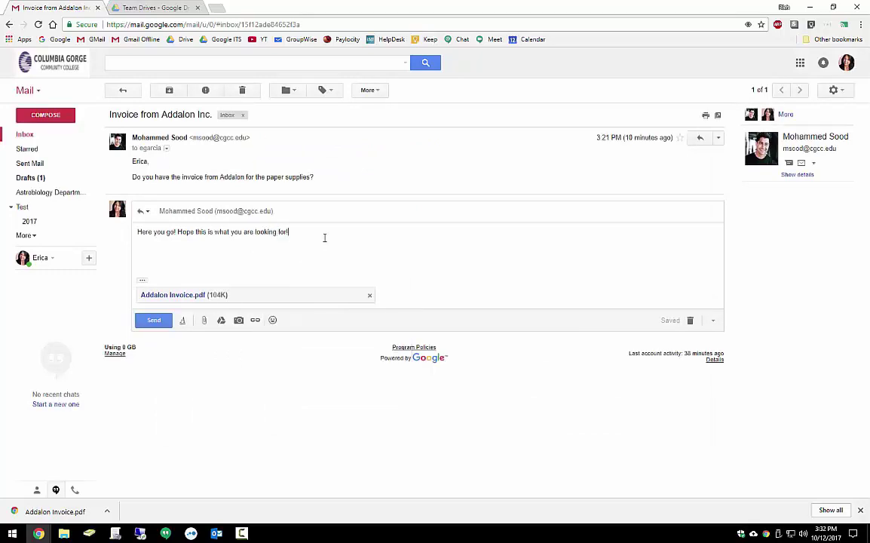
{"action": "left_click", "coordinate": [154, 320]}
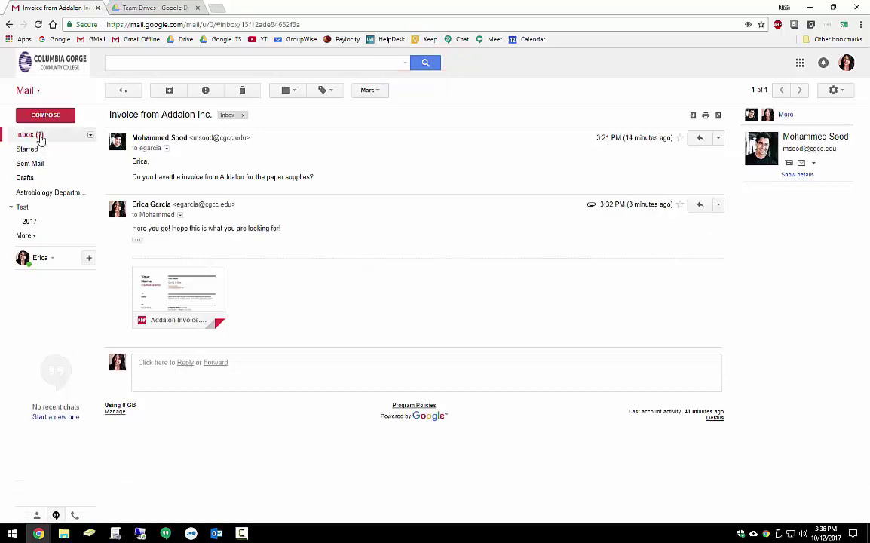
Translate the Spanish 'tengo una pregunta' message to English and always translate Spanish going forward.
{"action": "left_click", "coordinate": [39, 136]}
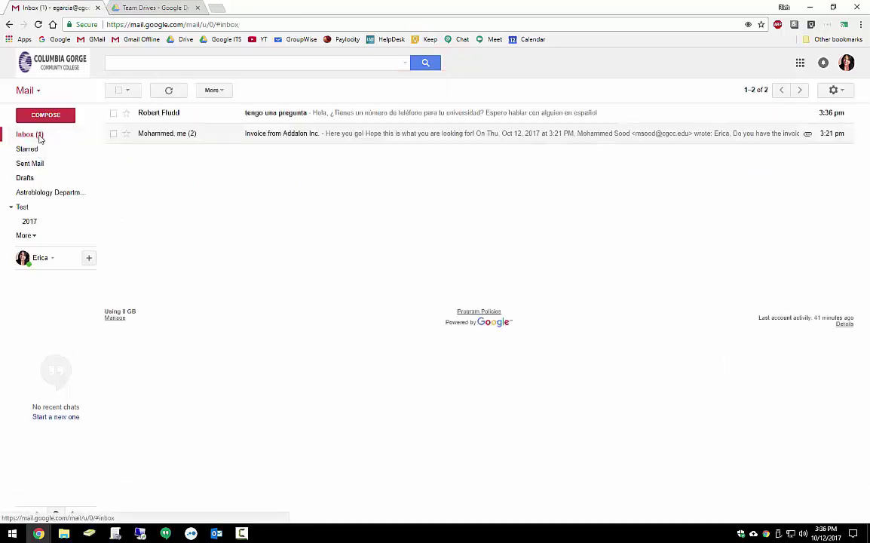
{"action": "left_click", "coordinate": [364, 118]}
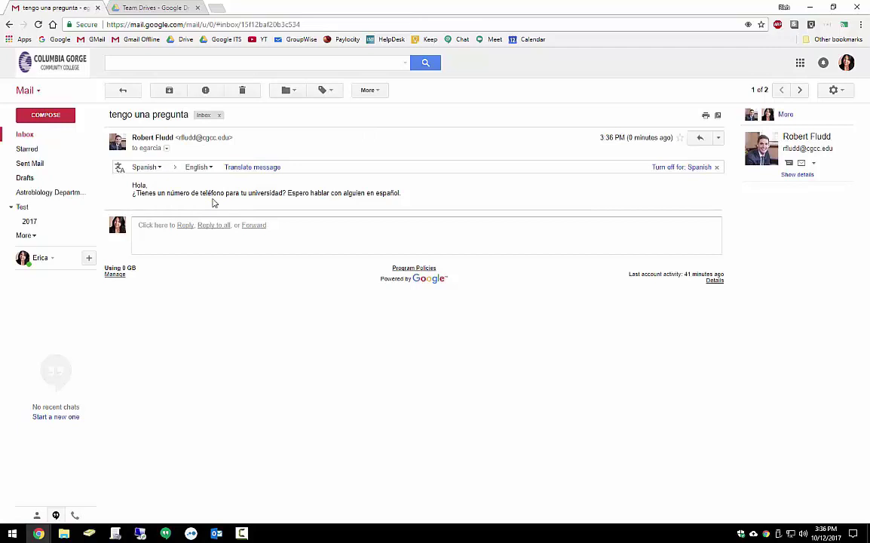
{"action": "left_click", "coordinate": [256, 168]}
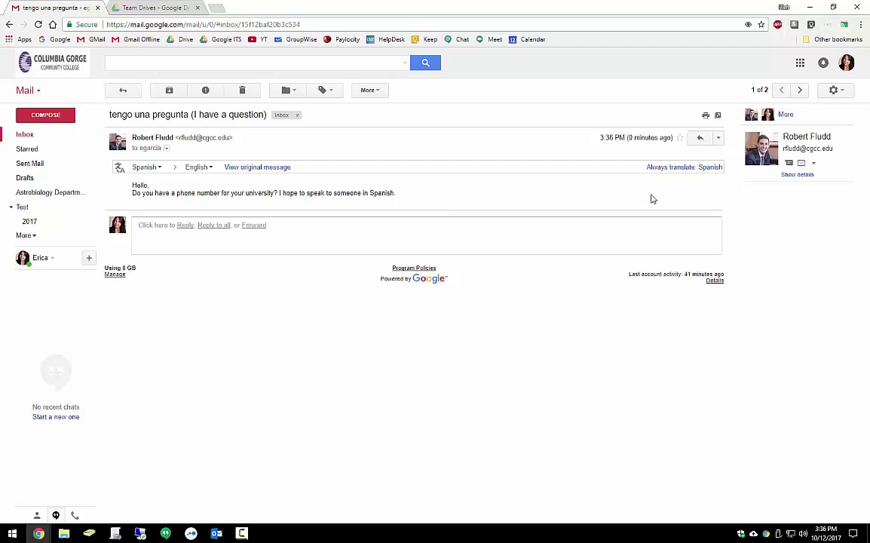
{"action": "left_click", "coordinate": [712, 172]}
{"action": "left_click", "coordinate": [25, 136]}
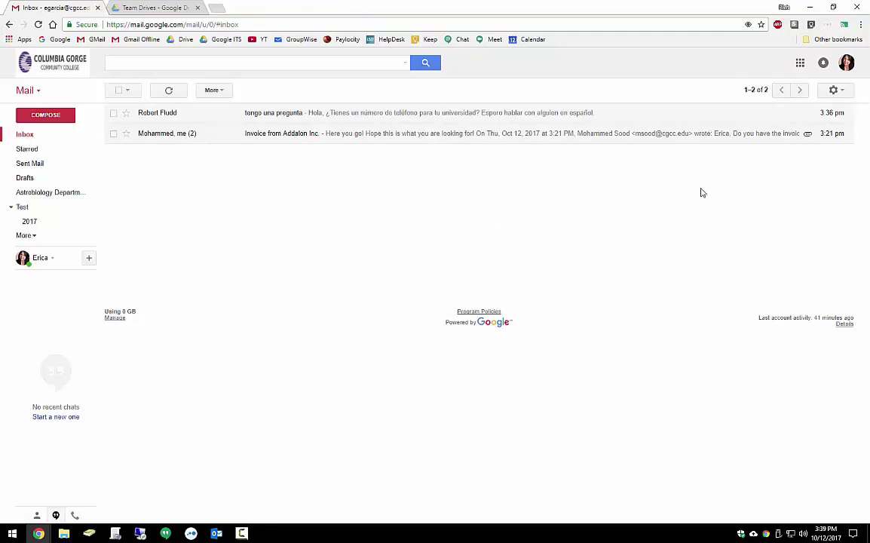
Enable the Social, Promotions, Updates and Forums inbox categories.
{"action": "left_click", "coordinate": [835, 91]}
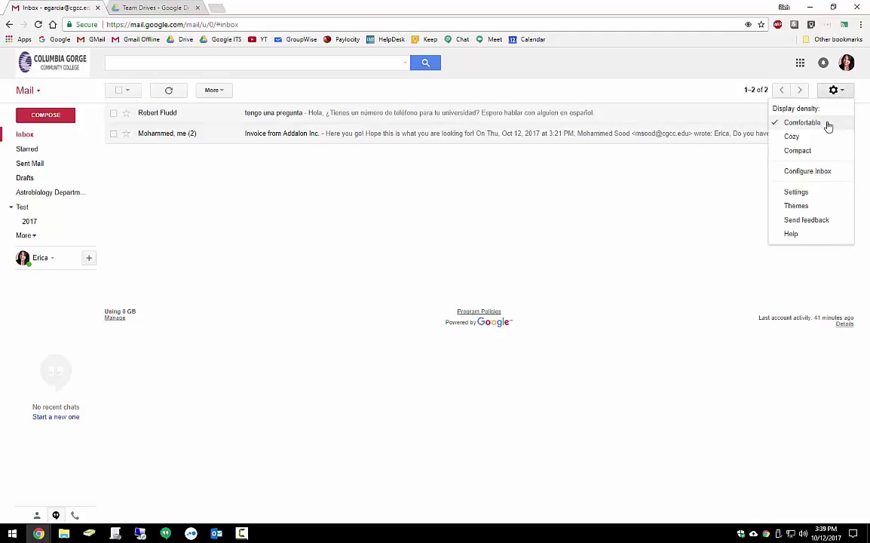
{"action": "left_click", "coordinate": [807, 171]}
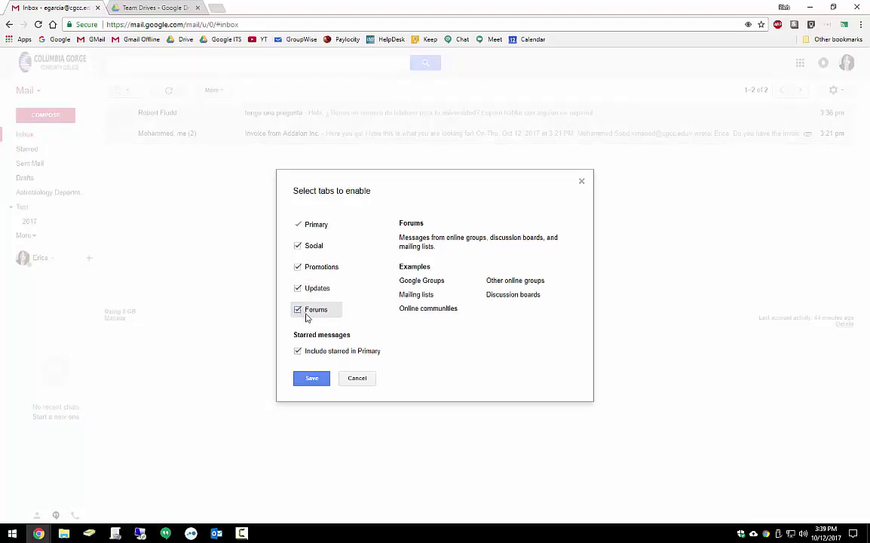
{"action": "left_click", "coordinate": [322, 380]}
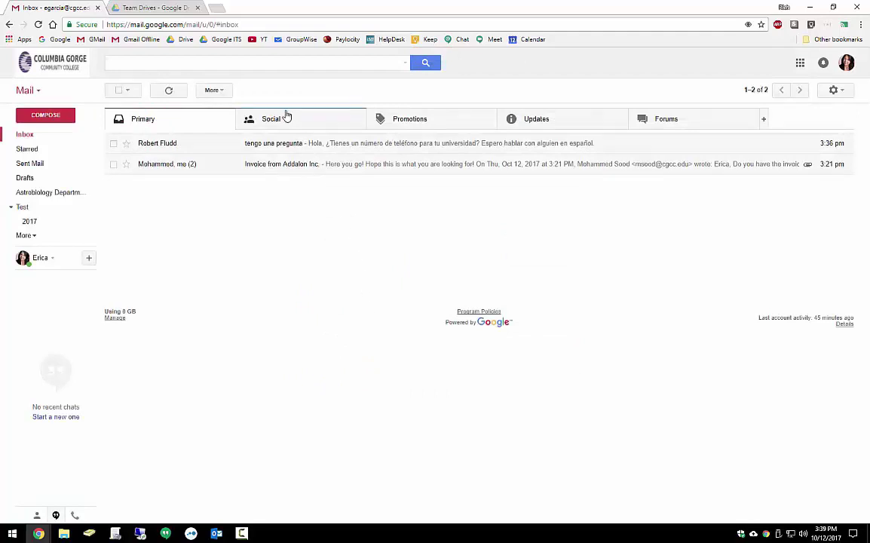
View the Social, Promotions, Updates and Forums tabs, then return to Primary.
{"action": "left_click", "coordinate": [287, 119]}
{"action": "left_click", "coordinate": [407, 118]}
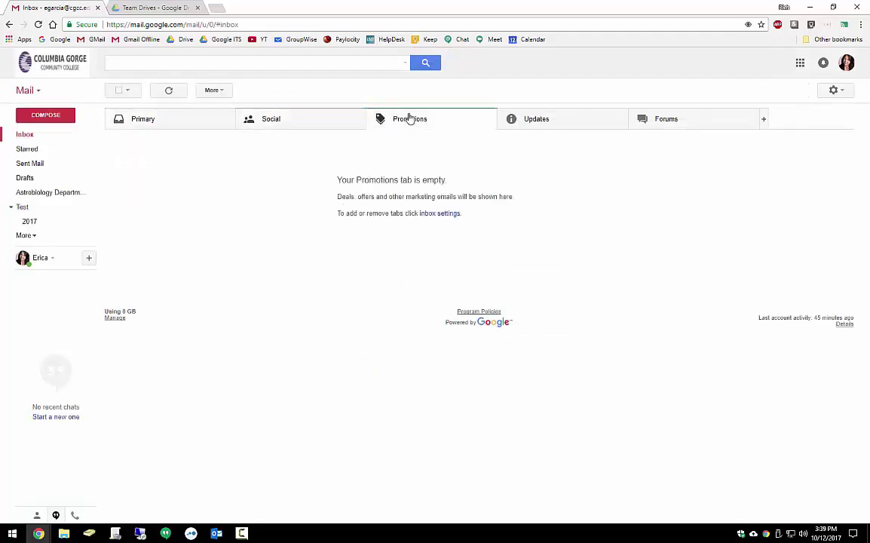
{"action": "left_click", "coordinate": [560, 123]}
{"action": "left_click", "coordinate": [688, 125]}
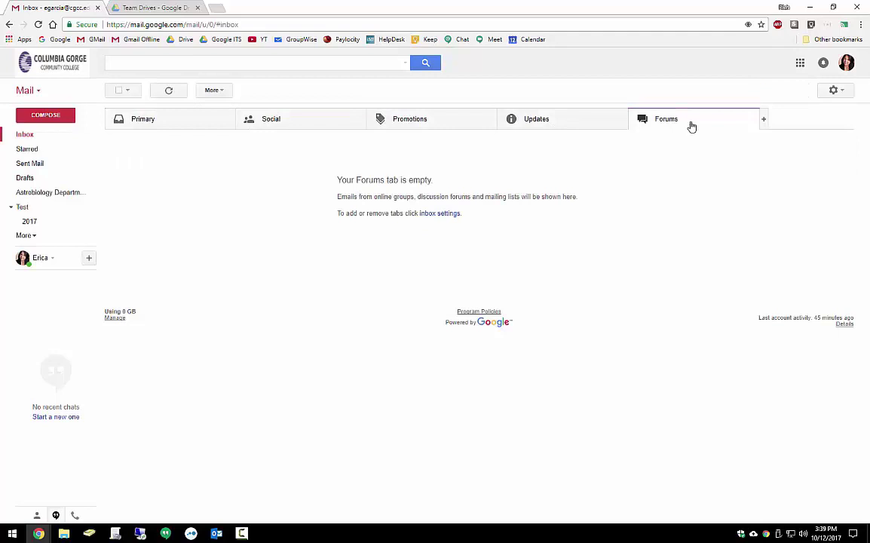
{"action": "left_click", "coordinate": [157, 124]}
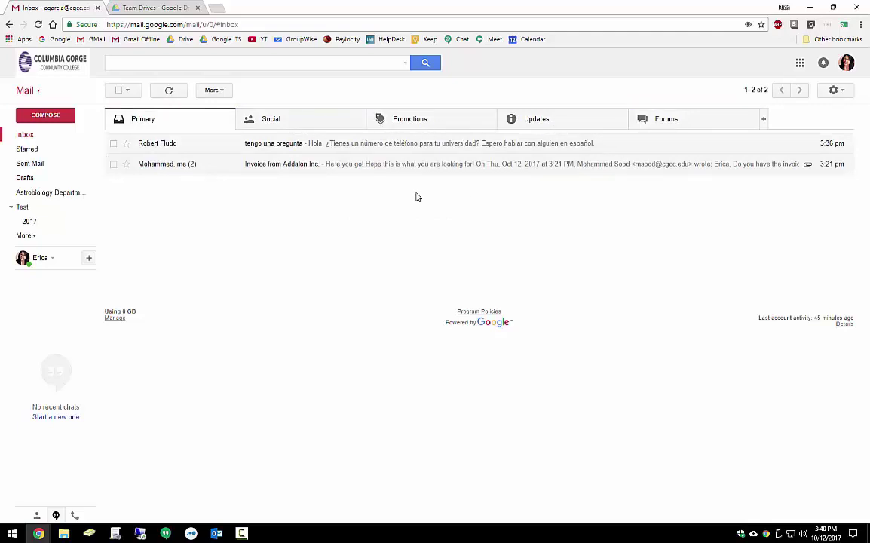
Apply and save the Mountains photo theme.
{"action": "left_click", "coordinate": [834, 90]}
{"action": "left_click", "coordinate": [802, 206]}
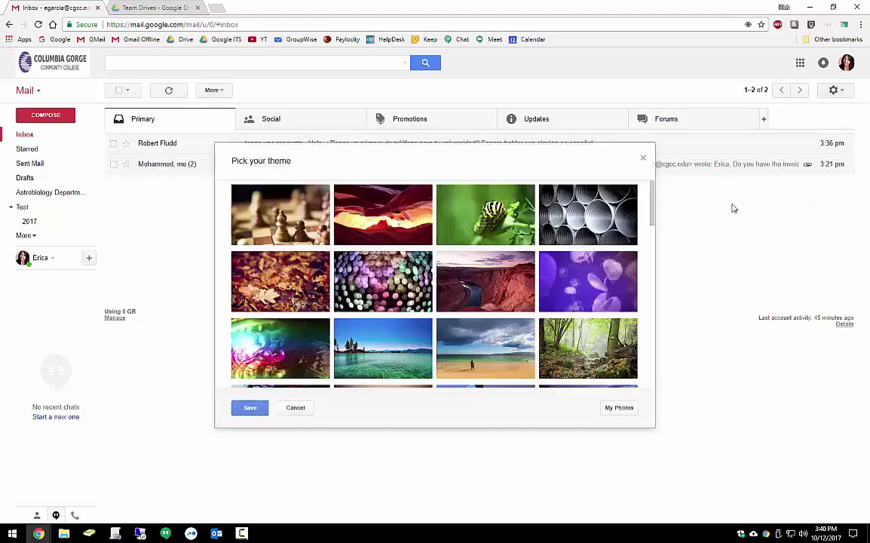
{"action": "scroll", "coordinate": [440, 262], "scroll_direction": "down", "scroll_amount": 1}
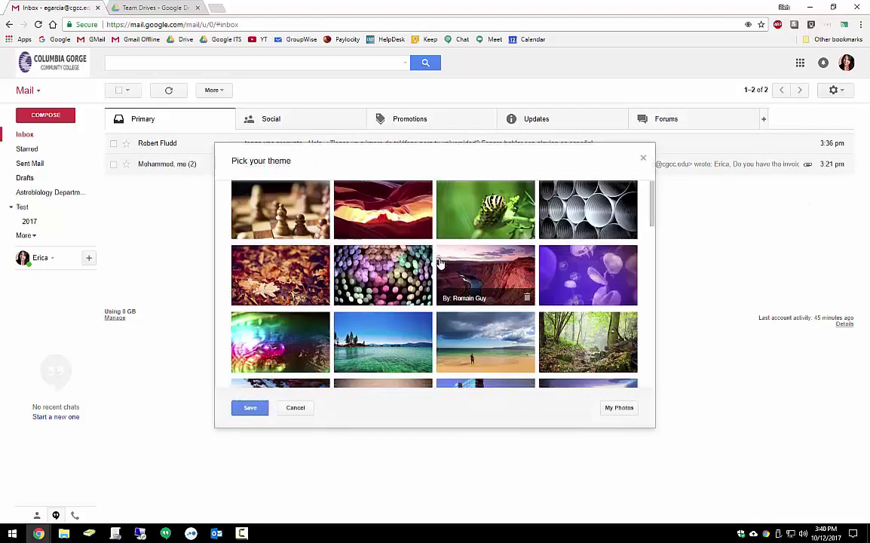
{"action": "scroll", "coordinate": [440, 262], "scroll_direction": "down", "scroll_amount": 2}
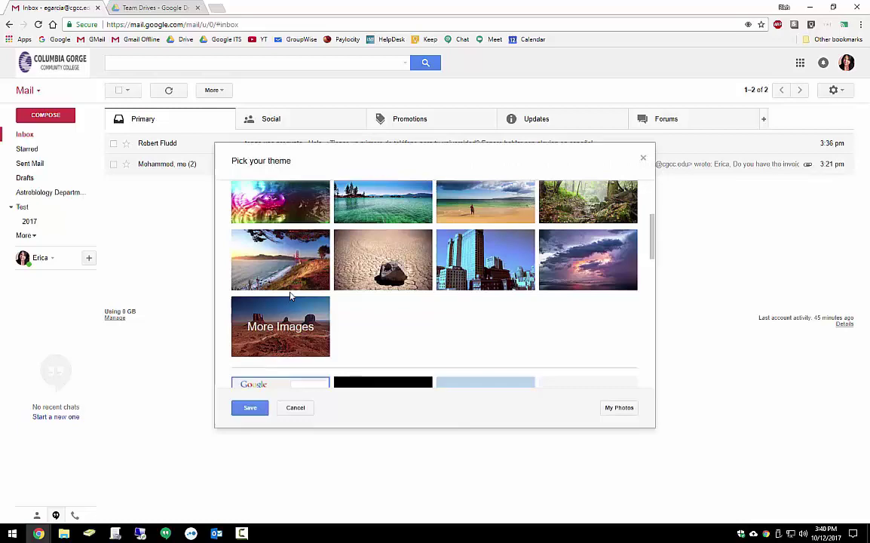
{"action": "scroll", "coordinate": [409, 268], "scroll_direction": "down", "scroll_amount": 1}
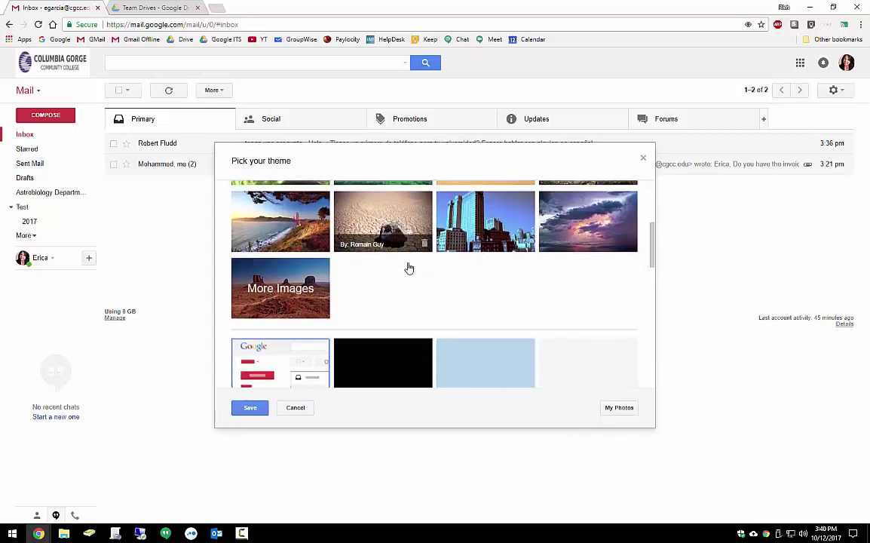
{"action": "scroll", "coordinate": [409, 269], "scroll_direction": "down", "scroll_amount": 3}
{"action": "scroll", "coordinate": [408, 267], "scroll_direction": "down", "scroll_amount": 3}
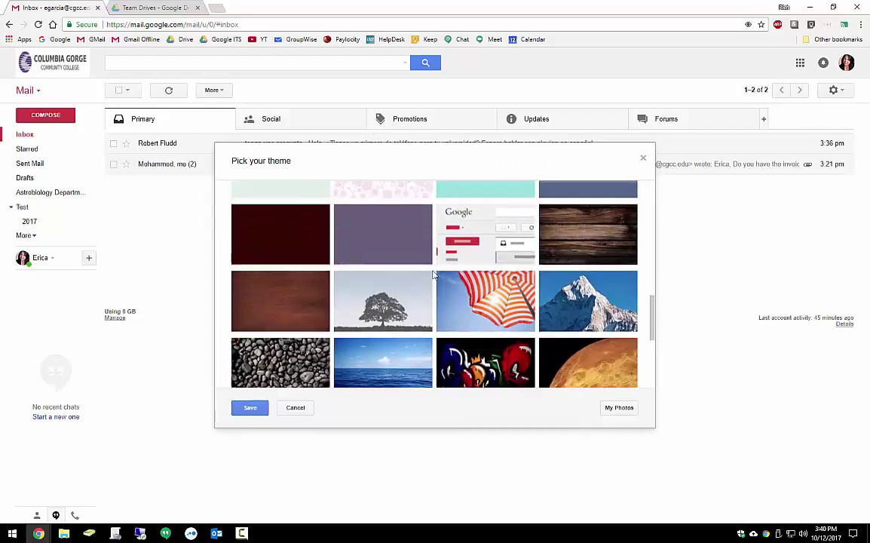
{"action": "scroll", "coordinate": [434, 275], "scroll_direction": "down", "scroll_amount": 5}
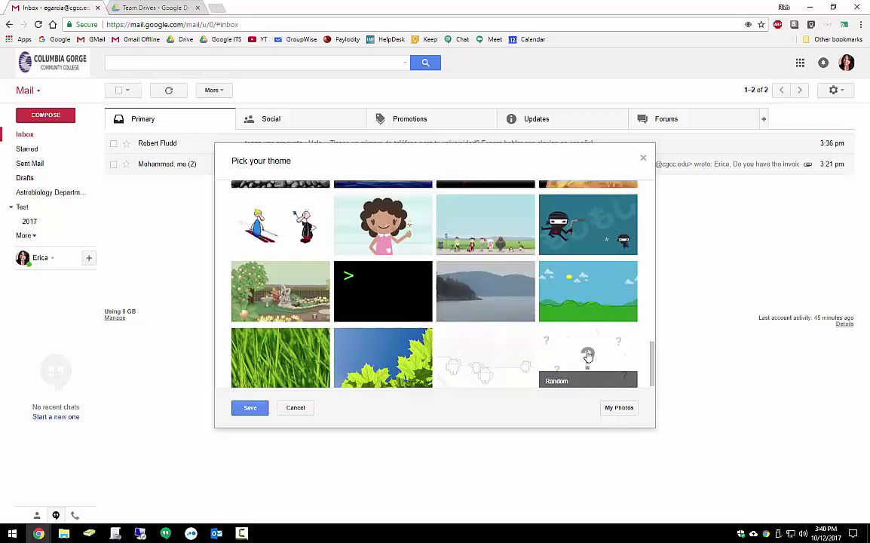
{"action": "scroll", "coordinate": [588, 354], "scroll_direction": "up", "scroll_amount": 5}
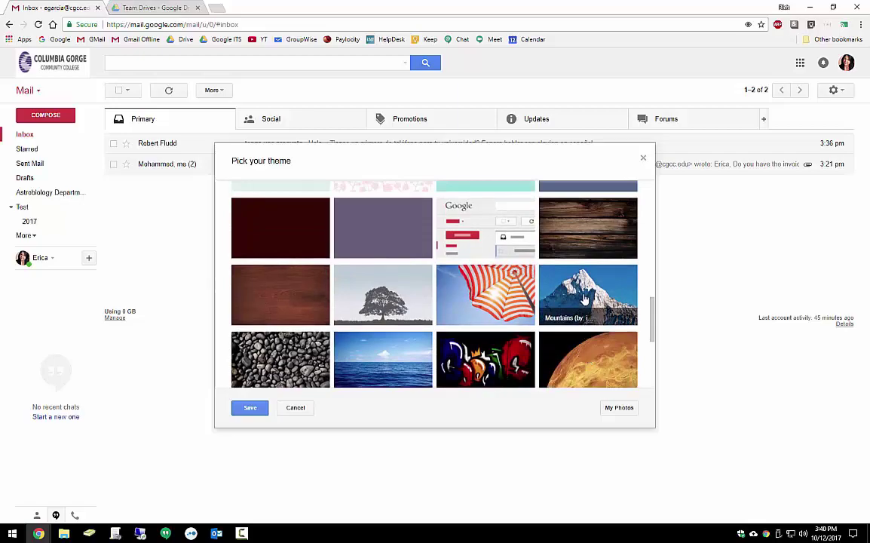
{"action": "left_click", "coordinate": [585, 301]}
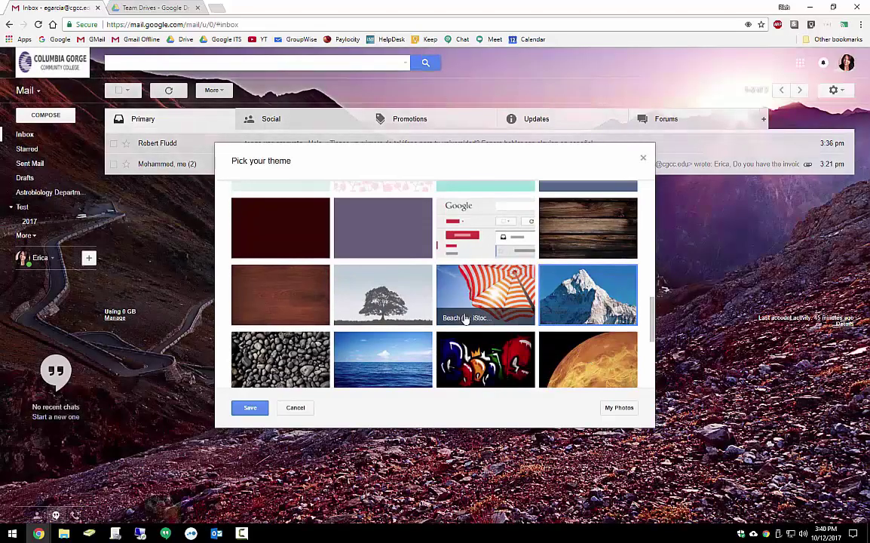
{"action": "left_click", "coordinate": [251, 408]}
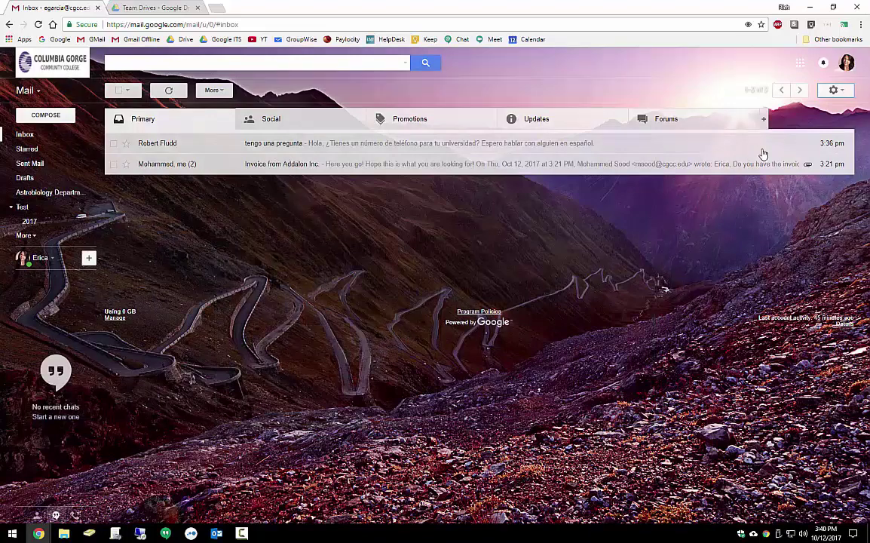
Switch the theme to the caterpillar photo and save it.
{"action": "left_click", "coordinate": [833, 89]}
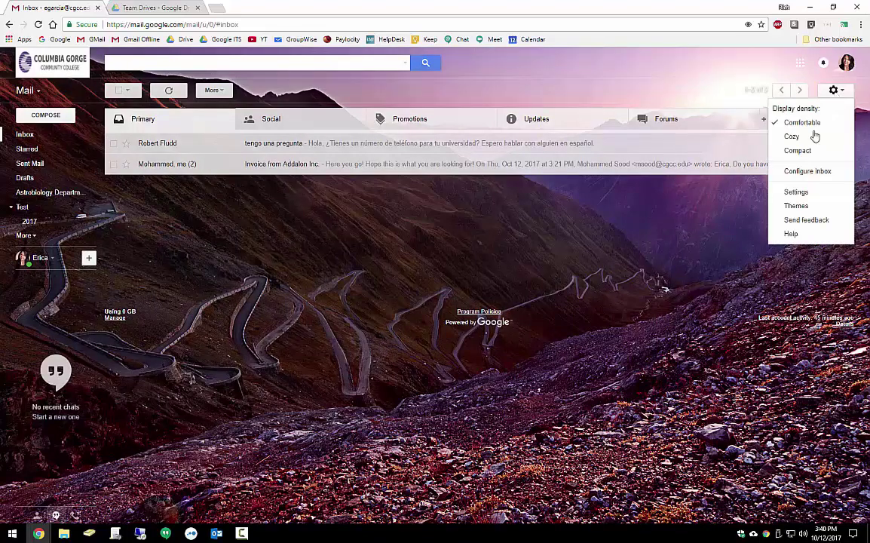
{"action": "left_click", "coordinate": [798, 206]}
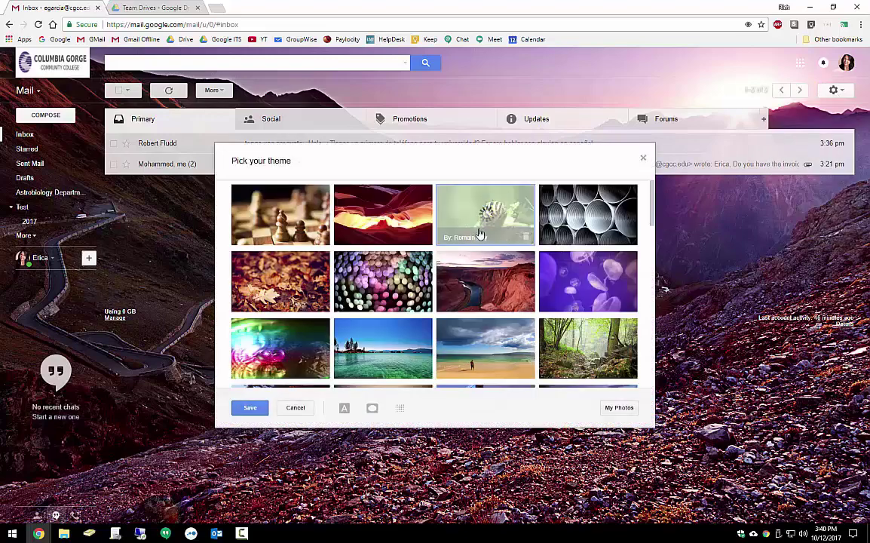
{"action": "left_click", "coordinate": [479, 233]}
{"action": "left_click", "coordinate": [249, 408]}
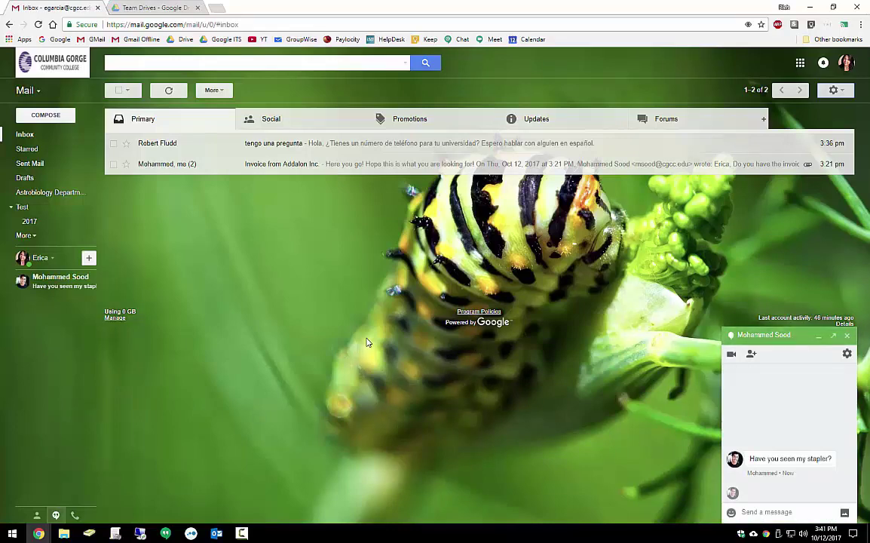
Reply 'No I haven't' and then 'Sorry!' in the stapler chat.
{"action": "type", "text": "No I haven't"}
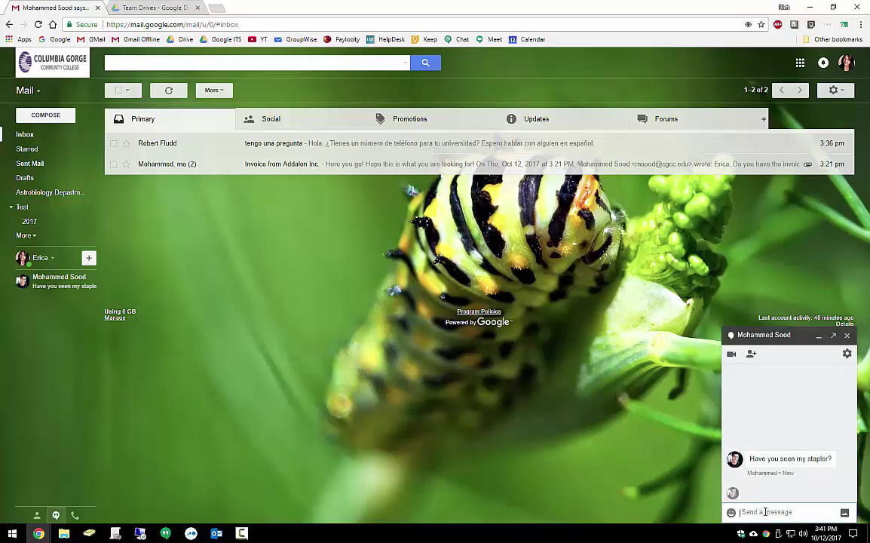
{"action": "key", "text": "Return"}
{"action": "type", "text": "Sorry"}
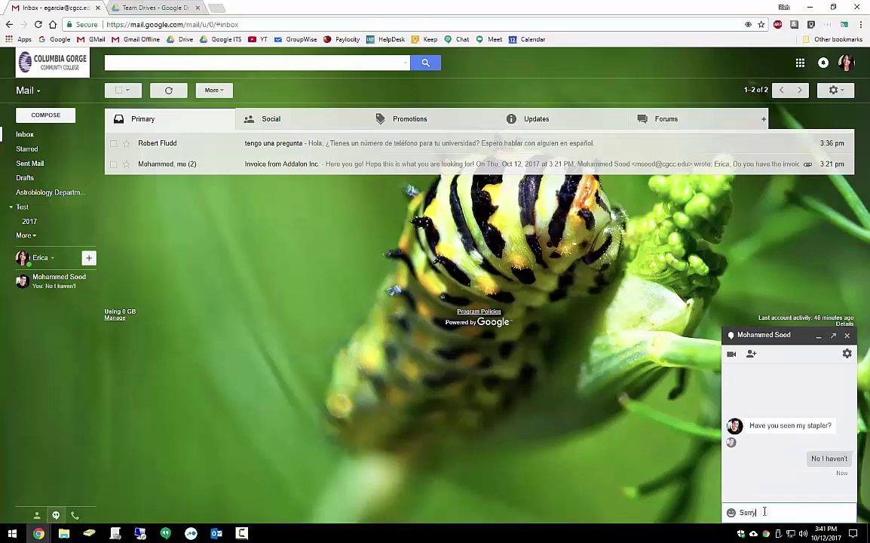
{"action": "type", "text": "!"}
{"action": "key", "text": "Return"}
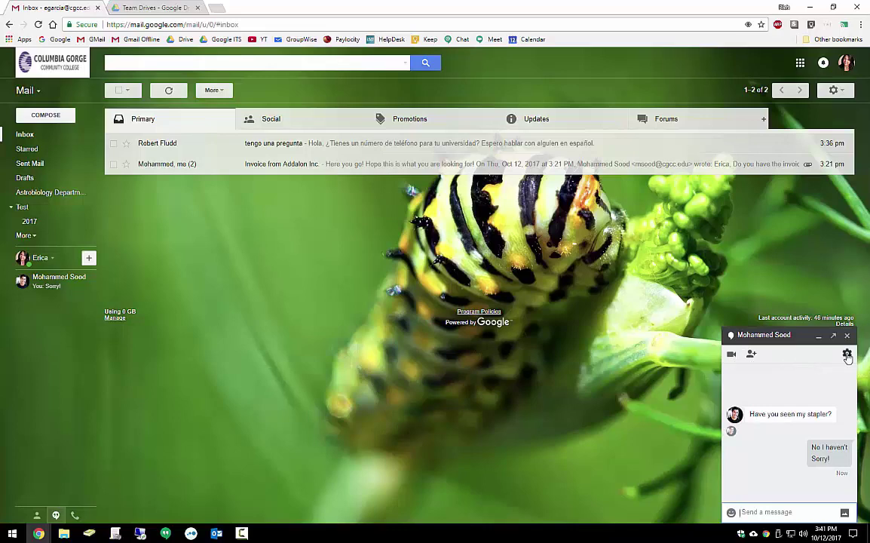
Send a sad-face emoji and close the chat window.
{"action": "left_click", "coordinate": [731, 512]}
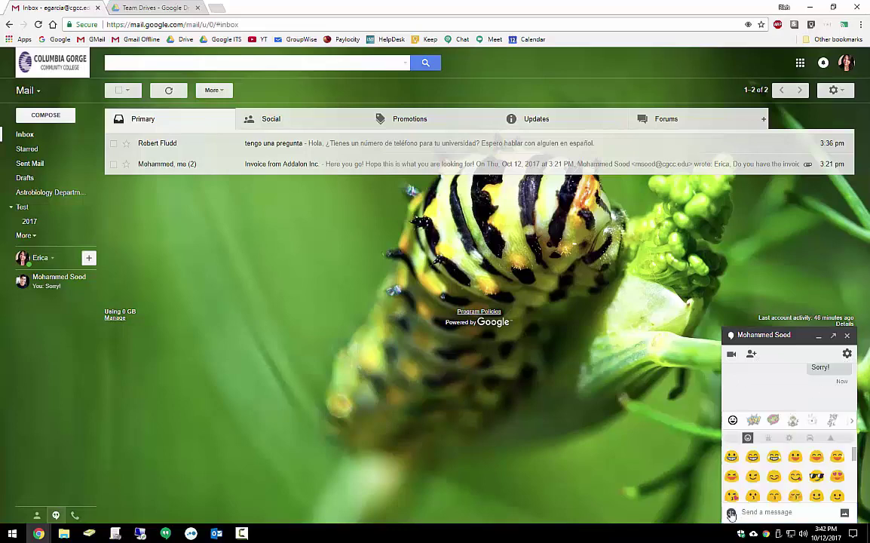
{"action": "left_click", "coordinate": [794, 476]}
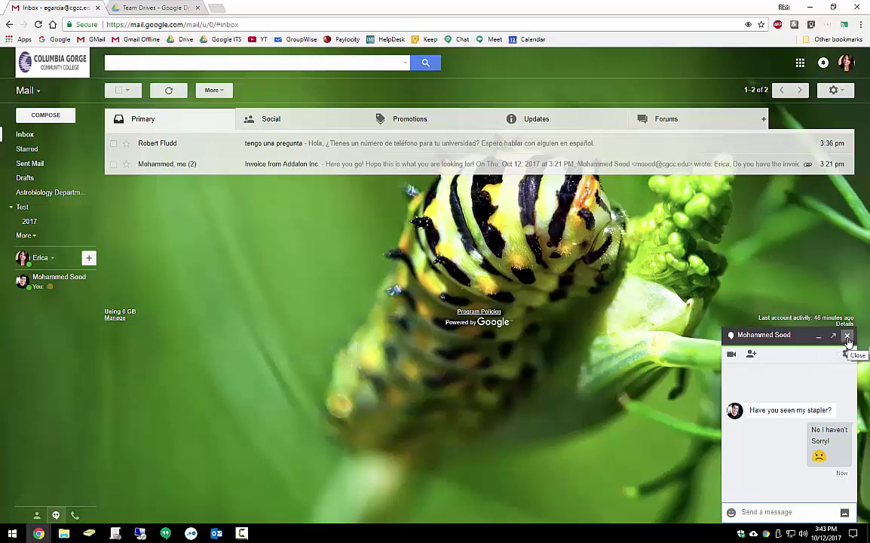
{"action": "left_click", "coordinate": [847, 336]}
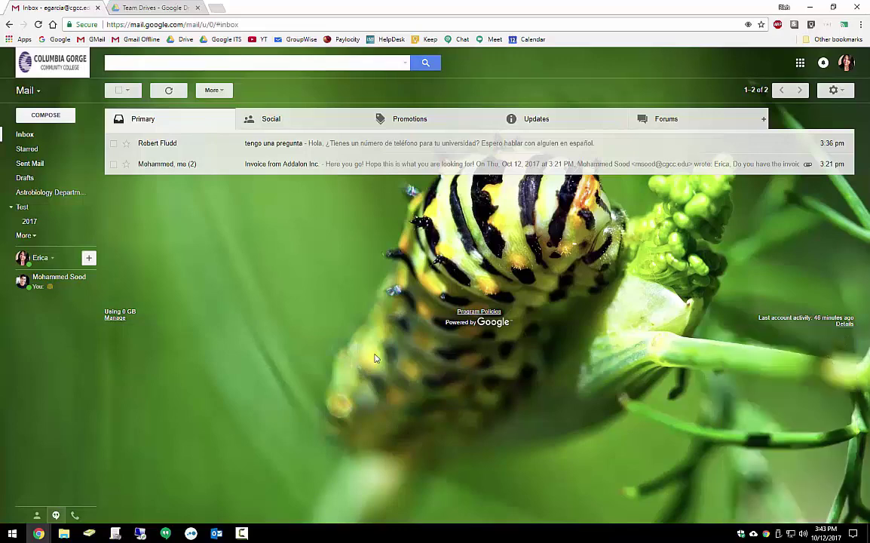
{"action": "mouse_move", "coordinate": [46, 279]}
In General settings, enable Undo Send with a 30-second cancellation period and drag the coloured stars into In use.
{"action": "left_click", "coordinate": [833, 92]}
{"action": "left_click", "coordinate": [804, 193]}
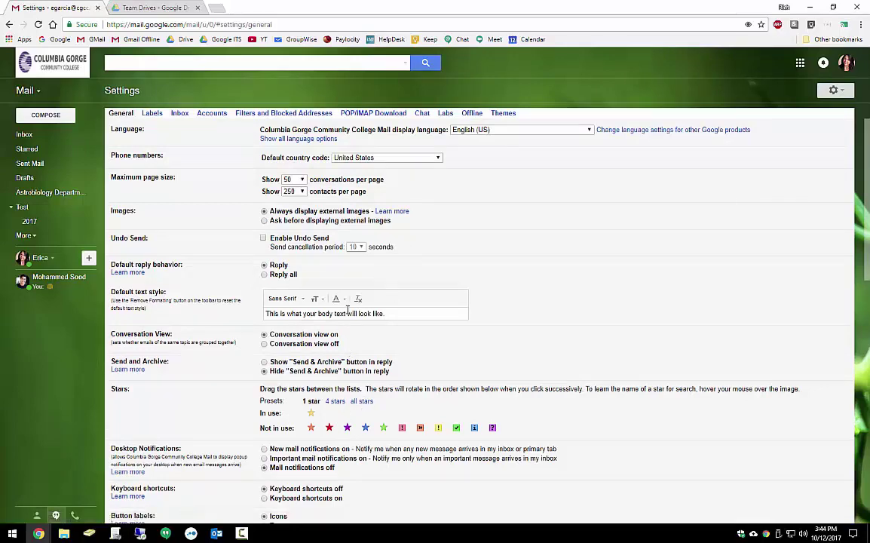
{"action": "right_click", "coordinate": [279, 238]}
{"action": "key", "text": "Escape"}
{"action": "left_click", "coordinate": [279, 239]}
{"action": "left_click", "coordinate": [361, 249]}
{"action": "left_click", "coordinate": [355, 281]}
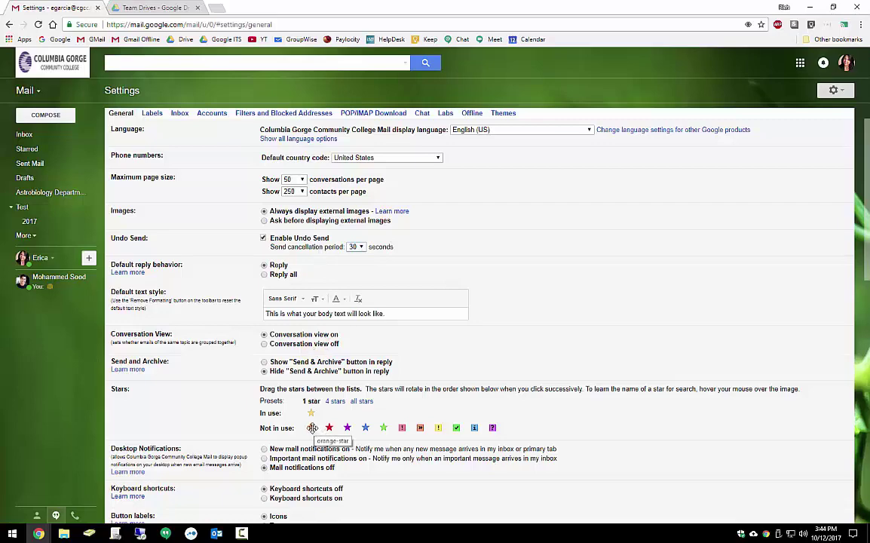
{"action": "left_click_drag", "start_coordinate": [312, 427], "coordinate": [326, 412]}
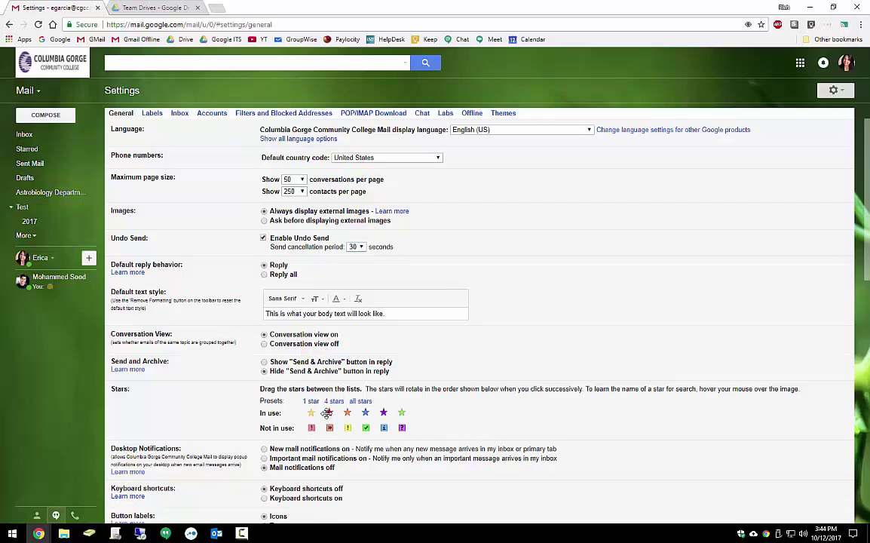
Scroll the General settings and briefly check the Team Drives page in Drive.
{"action": "scroll", "coordinate": [412, 413], "scroll_direction": "down", "scroll_amount": 3}
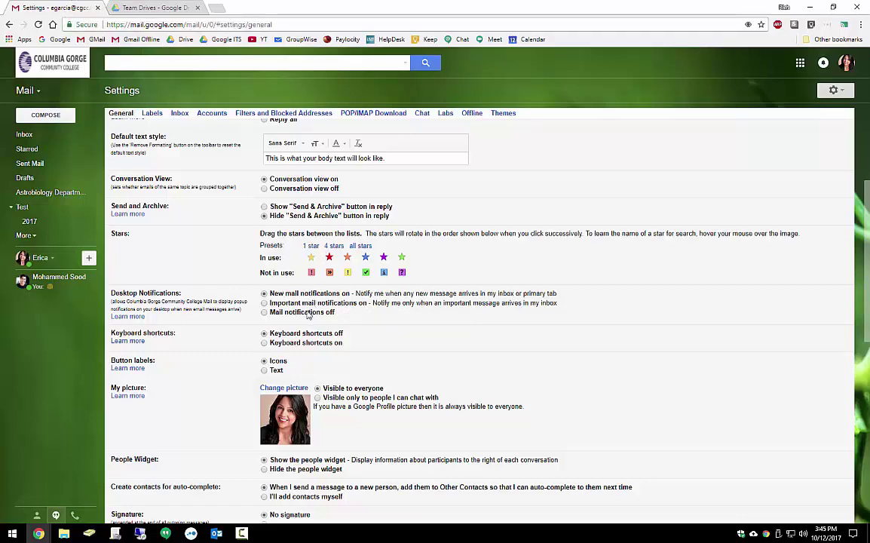
{"action": "left_click", "coordinate": [168, 10]}
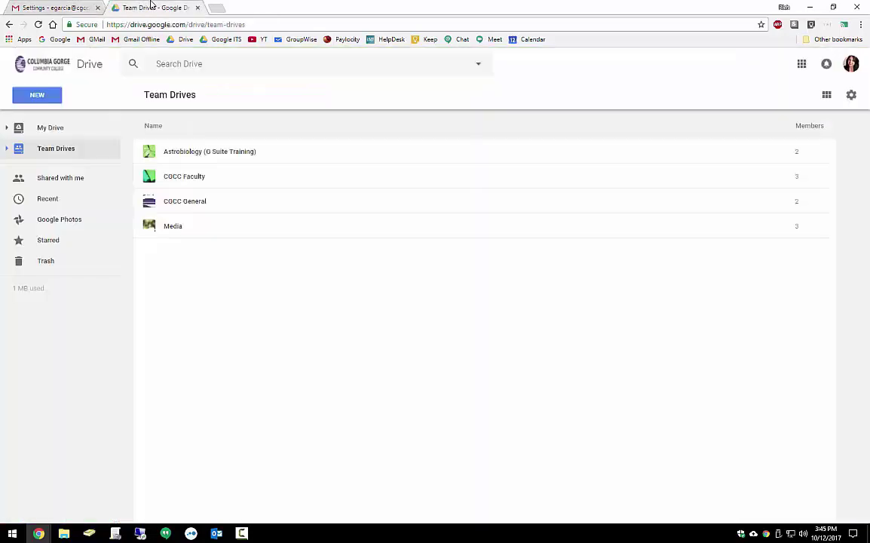
{"action": "left_click", "coordinate": [48, 7]}
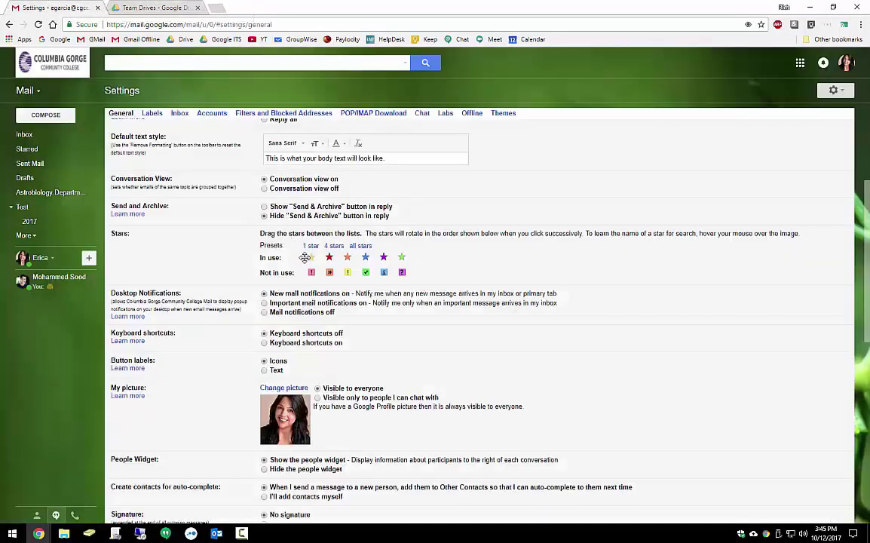
Scroll past the Signature box and Vacation responder to the end of General settings.
{"action": "scroll", "coordinate": [327, 303], "scroll_direction": "down", "scroll_amount": 5}
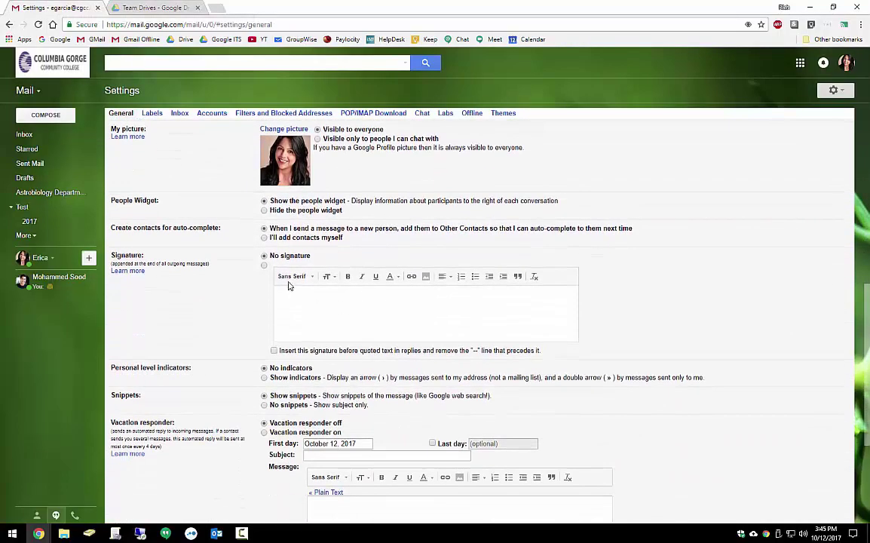
{"action": "left_click", "coordinate": [295, 306]}
{"action": "scroll", "coordinate": [297, 345], "scroll_direction": "down", "scroll_amount": 3}
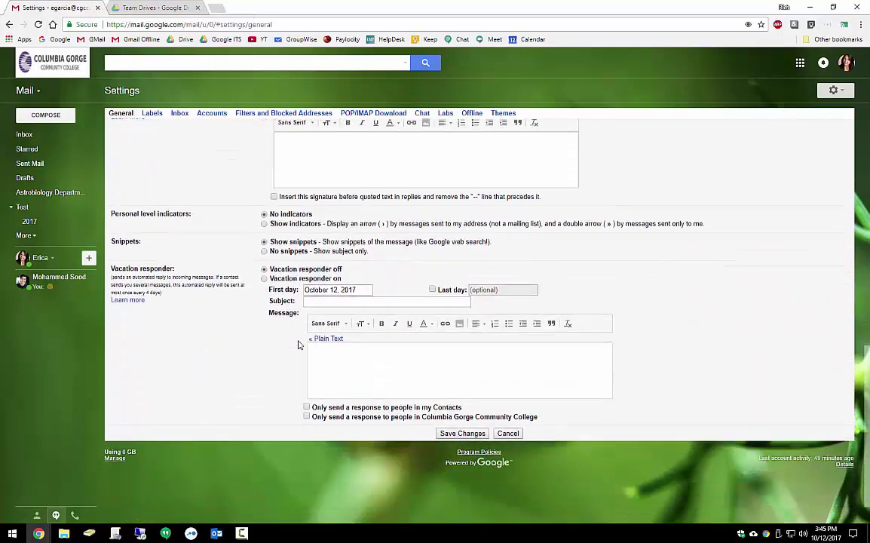
{"action": "scroll", "coordinate": [297, 345], "scroll_direction": "down", "scroll_amount": 1}
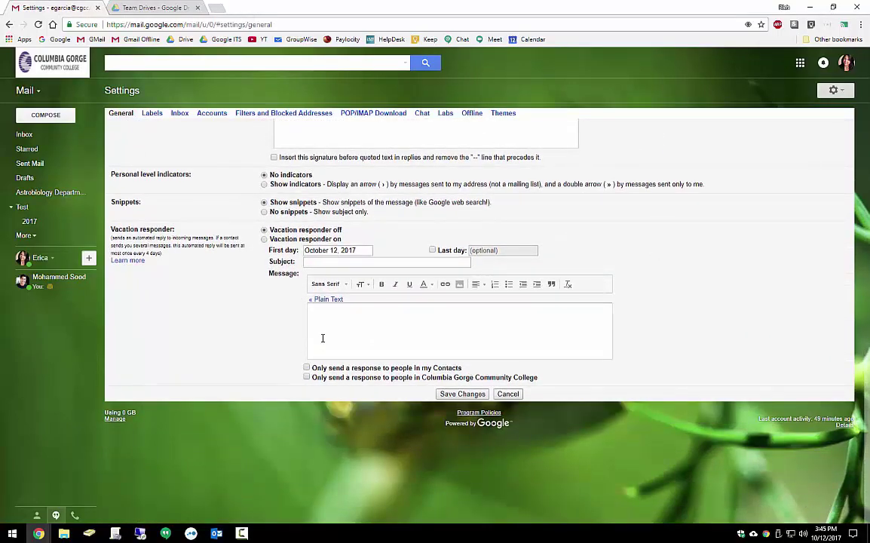
Browse the Labels settings, showing extra system labels, then the Inbox, Accounts, Filters and Offline tabs.
{"action": "left_click", "coordinate": [153, 113]}
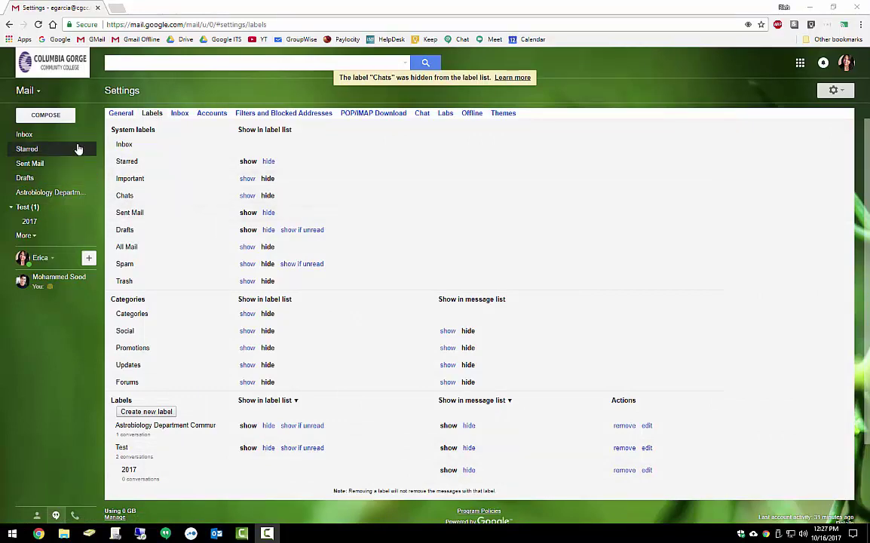
{"action": "left_click", "coordinate": [38, 235]}
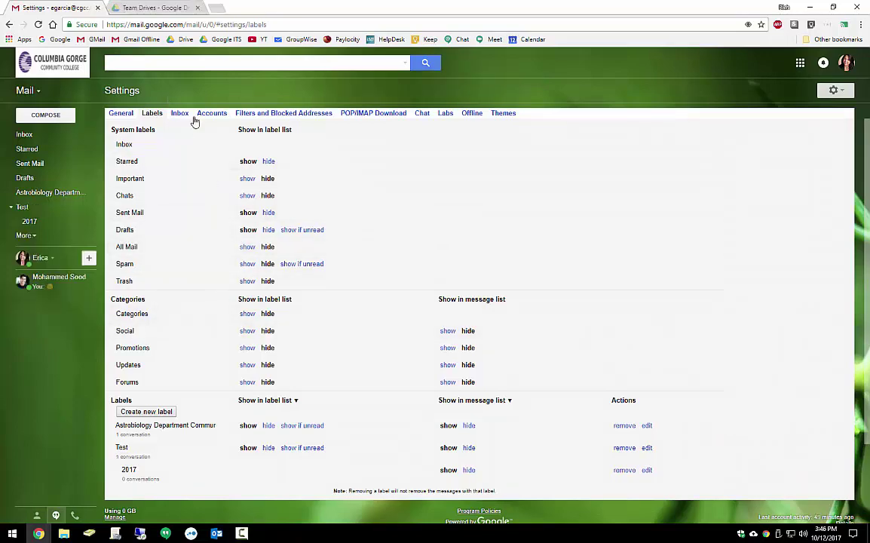
{"action": "left_click", "coordinate": [177, 113]}
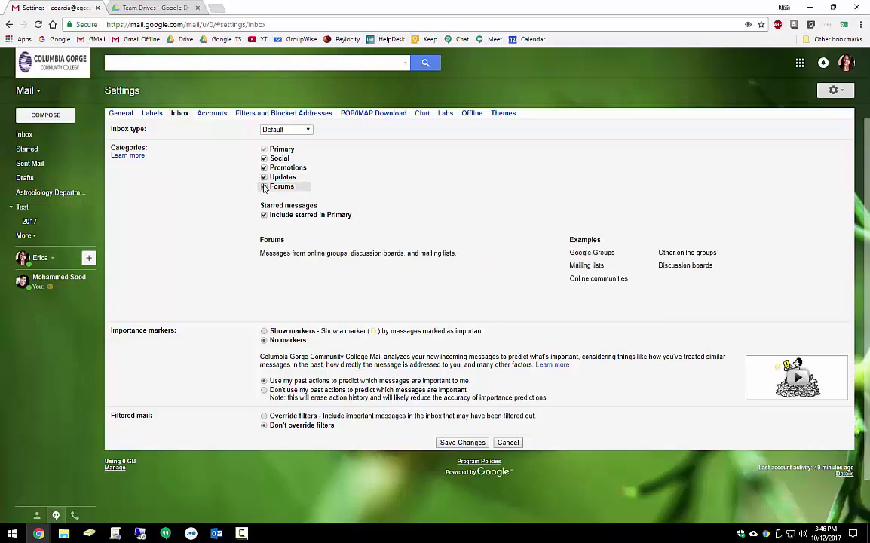
{"action": "left_click", "coordinate": [213, 113]}
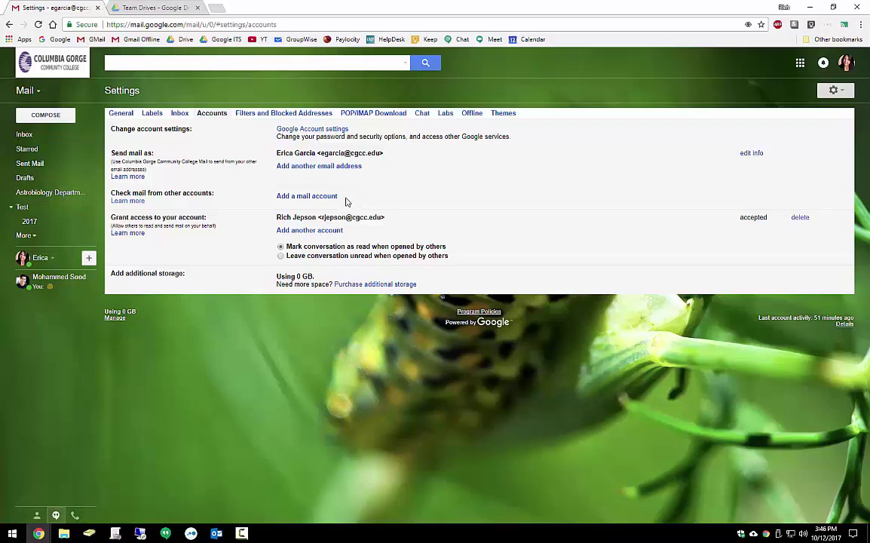
{"action": "left_click", "coordinate": [301, 115]}
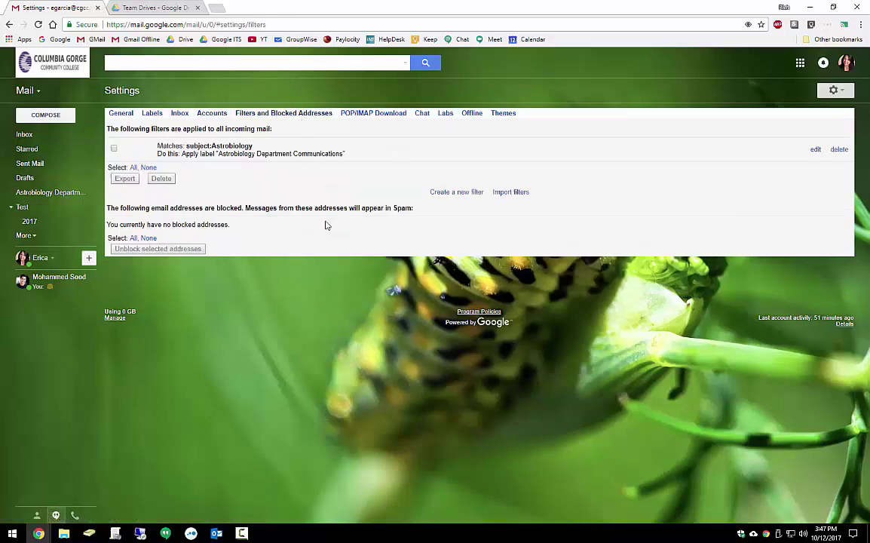
{"action": "left_click", "coordinate": [473, 117]}
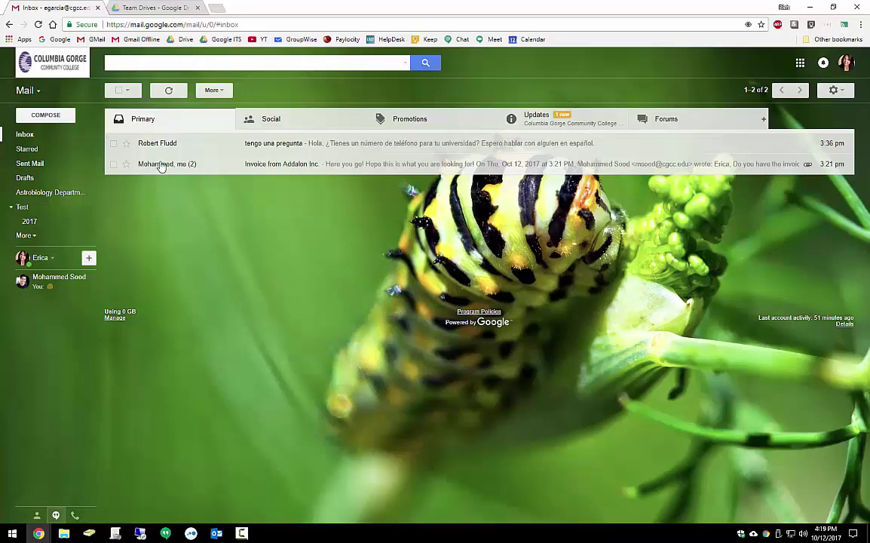
Open the delegation invitation in Updates, accept and confirm it, then close the success tab.
{"action": "left_click", "coordinate": [589, 125]}
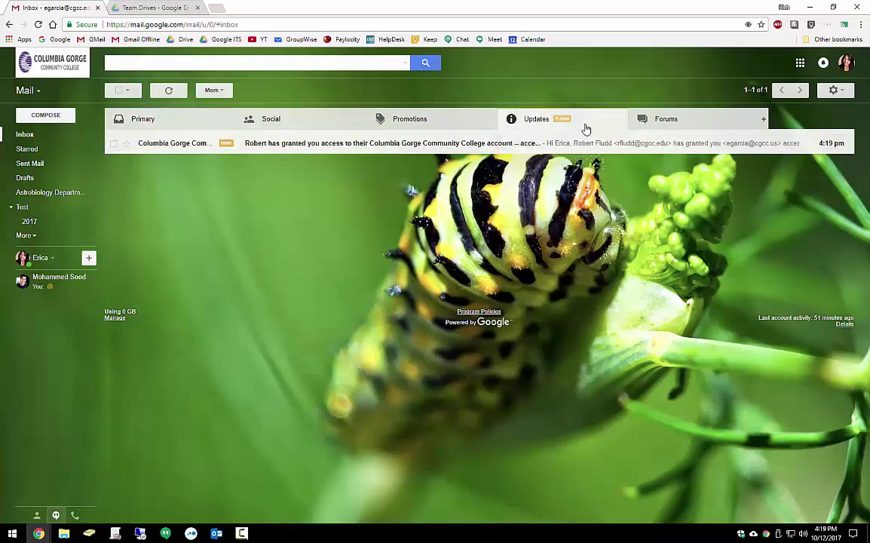
{"action": "left_click", "coordinate": [394, 145]}
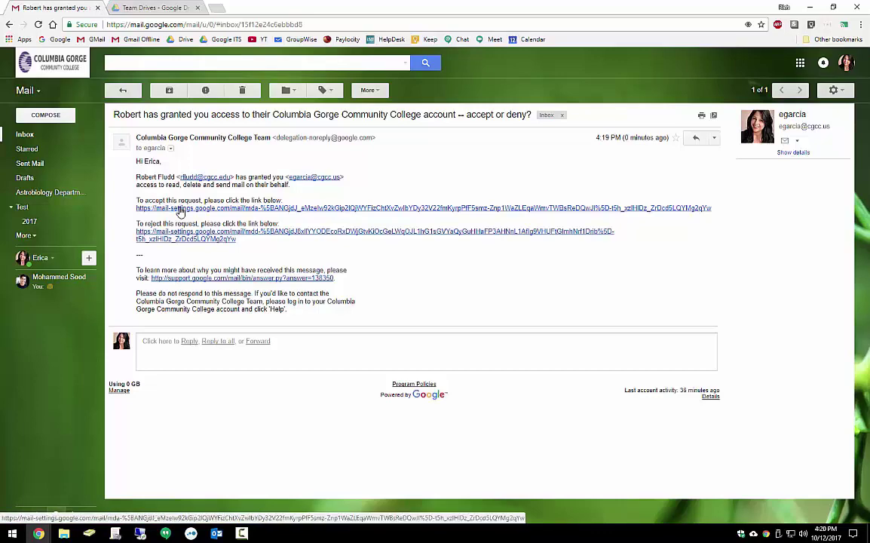
{"action": "left_click", "coordinate": [179, 212]}
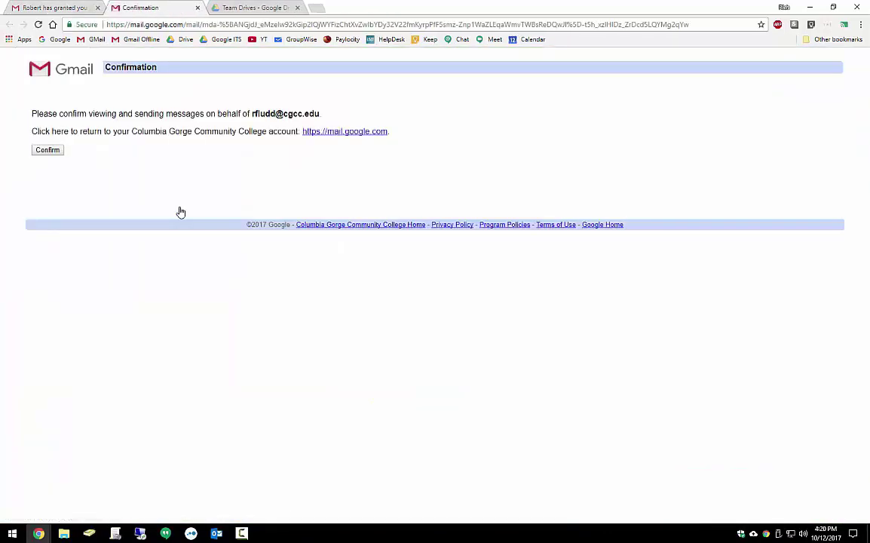
{"action": "left_click", "coordinate": [50, 153]}
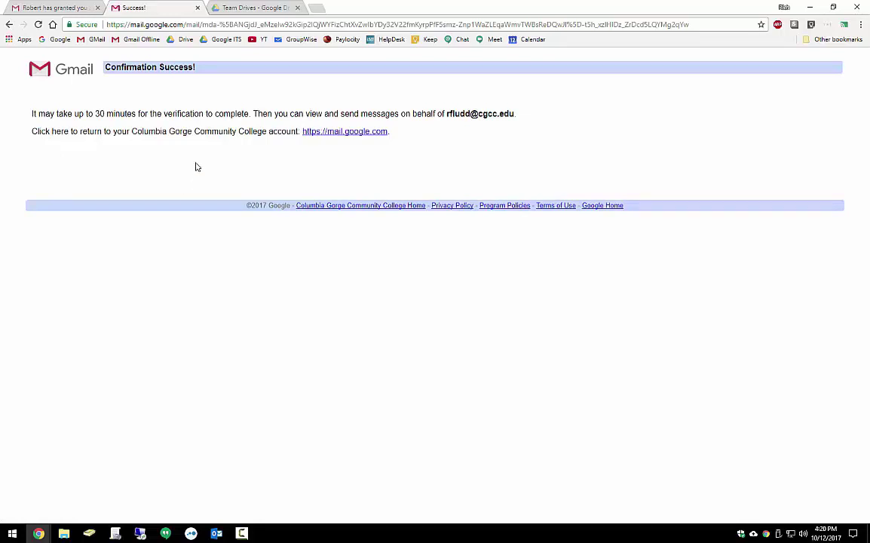
{"action": "left_click", "coordinate": [198, 8]}
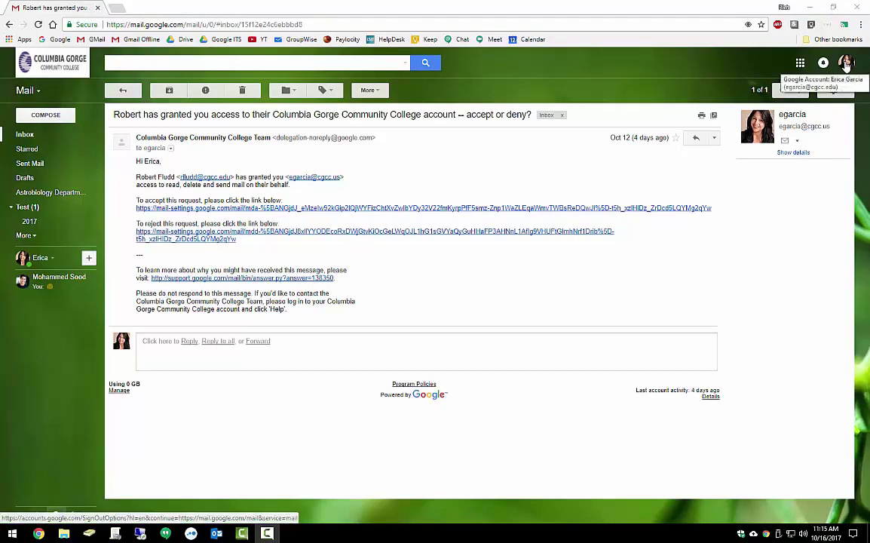
Switch to the colleague's delegated mailbox and look through its Drafts folder.
{"action": "left_click", "coordinate": [845, 64]}
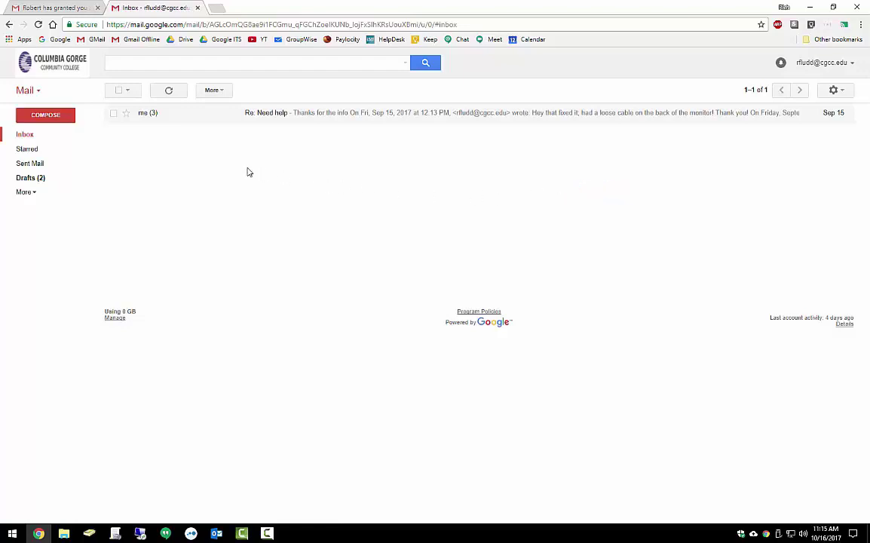
{"action": "left_click", "coordinate": [25, 191]}
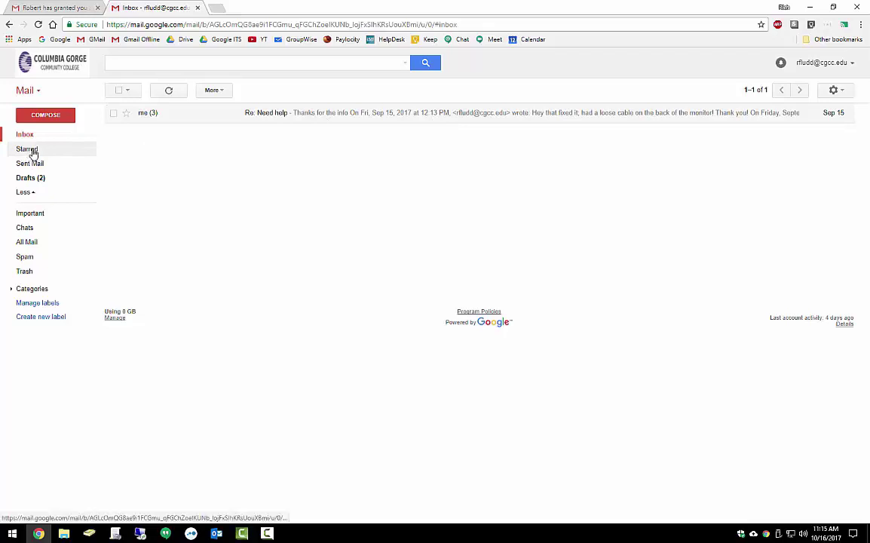
{"action": "left_click", "coordinate": [35, 178]}
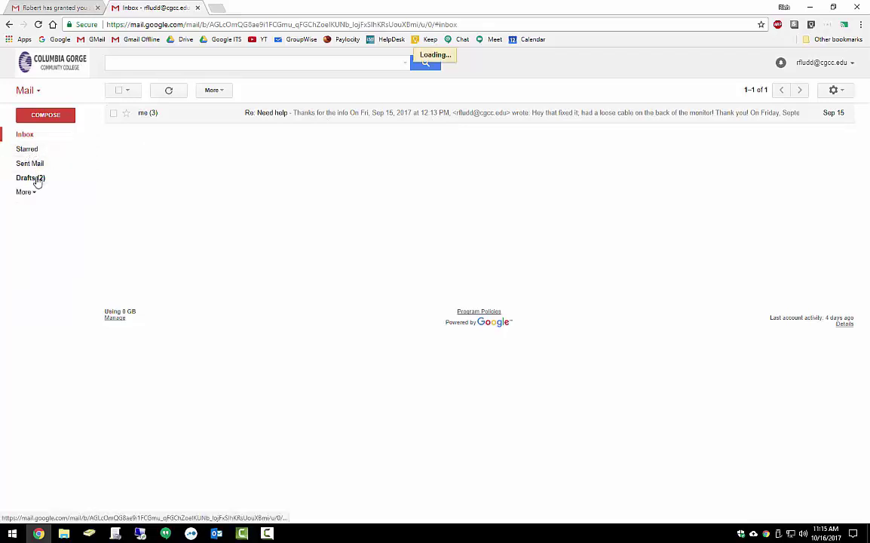
{"action": "left_click", "coordinate": [30, 135]}
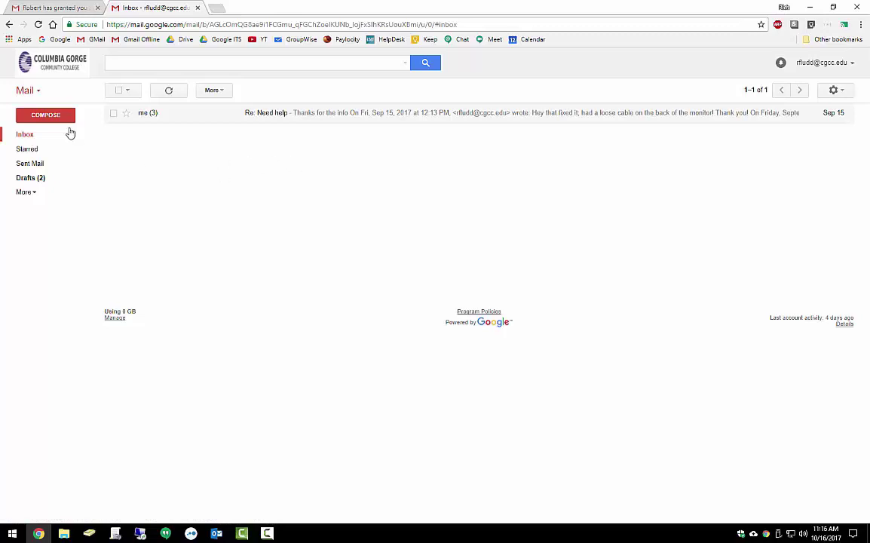
Send 'Test Email' reading 'This is a test email' to your own address from the delegated mailbox.
{"action": "left_click", "coordinate": [57, 117]}
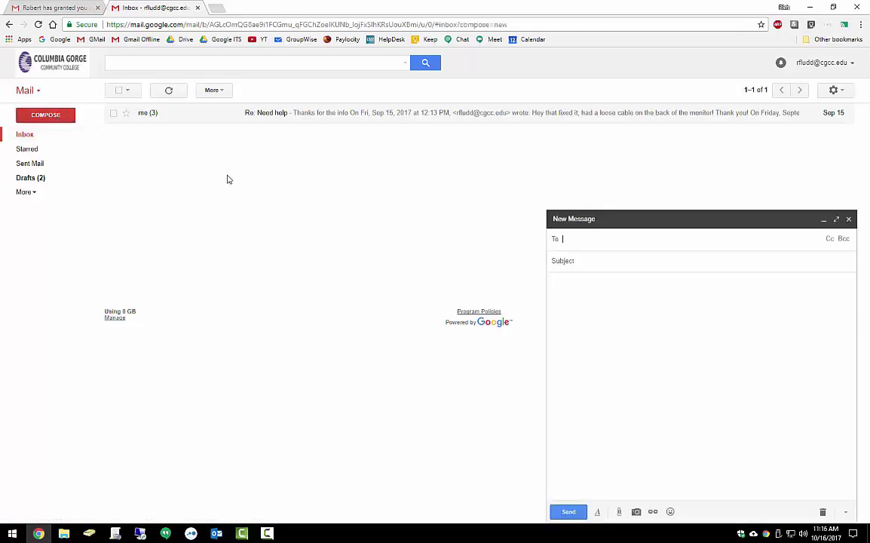
{"action": "key", "text": "Return"}
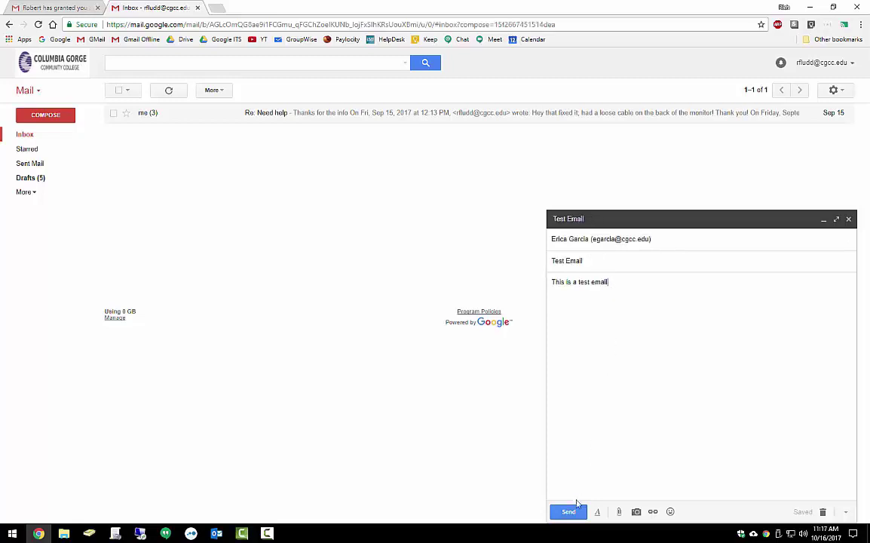
{"action": "left_click", "coordinate": [569, 512]}
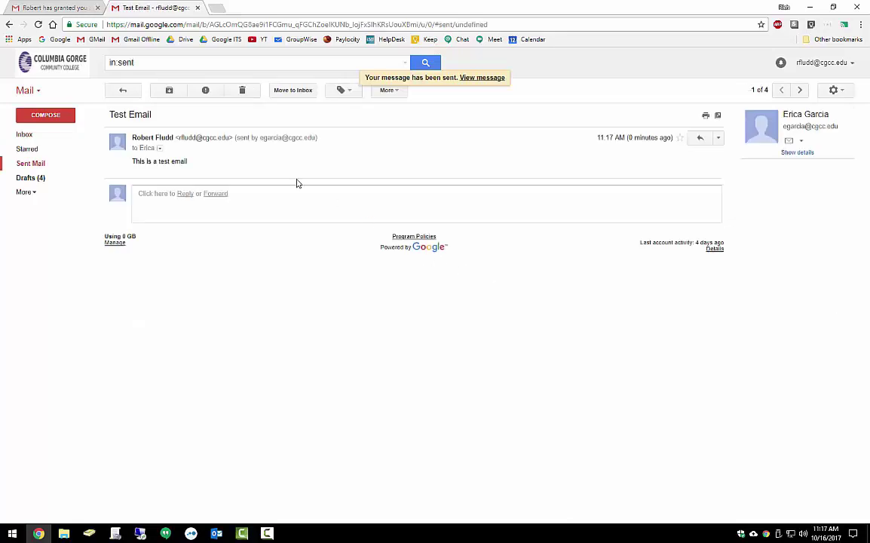
{"action": "left_click", "coordinate": [54, 7]}
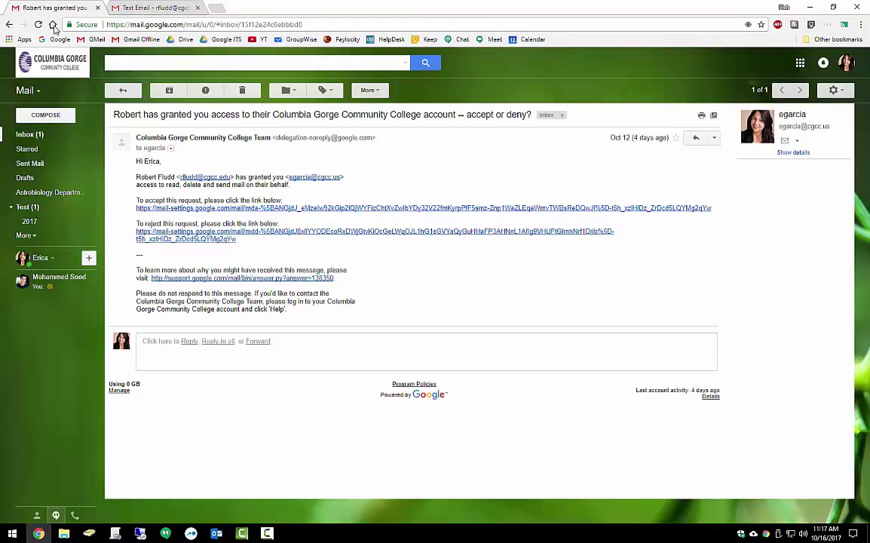
Check the received Test Email's 'sent by' delegate line, then expand the full folder list.
{"action": "left_click", "coordinate": [39, 135]}
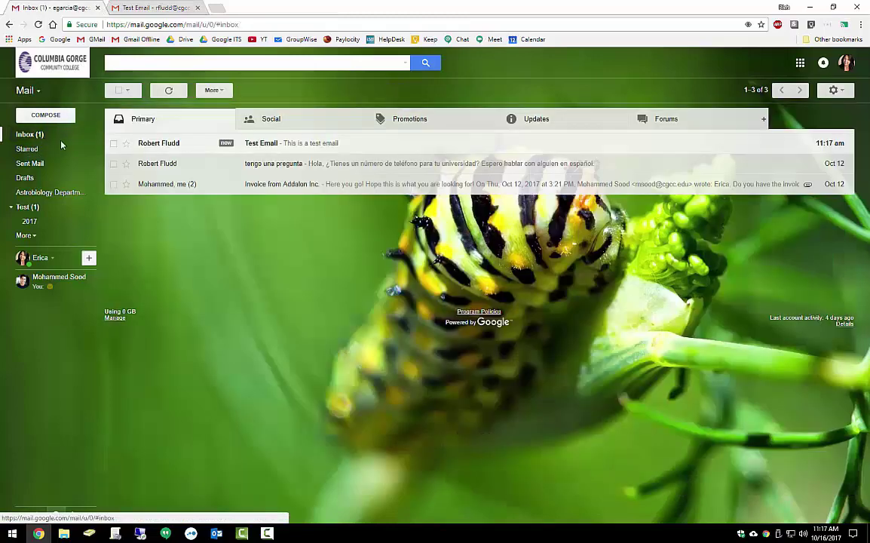
{"action": "left_click", "coordinate": [313, 147]}
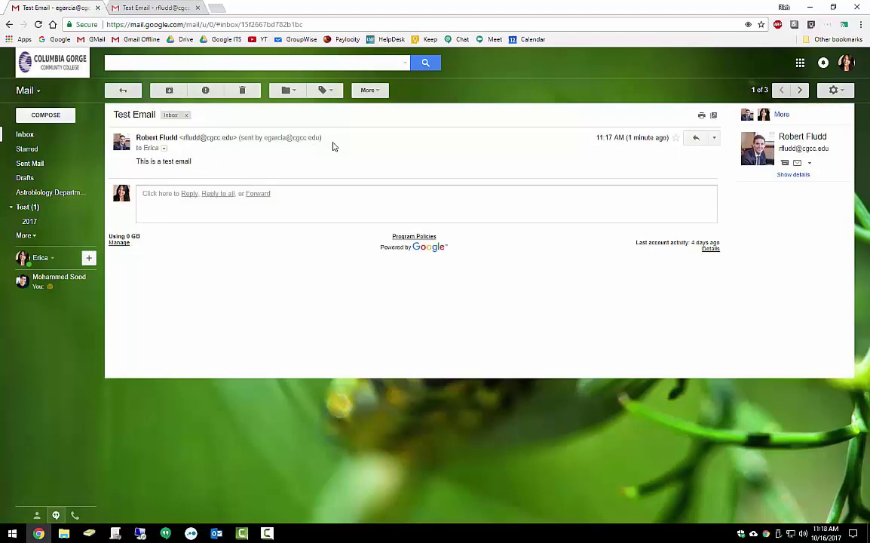
{"action": "mouse_move", "coordinate": [321, 136]}
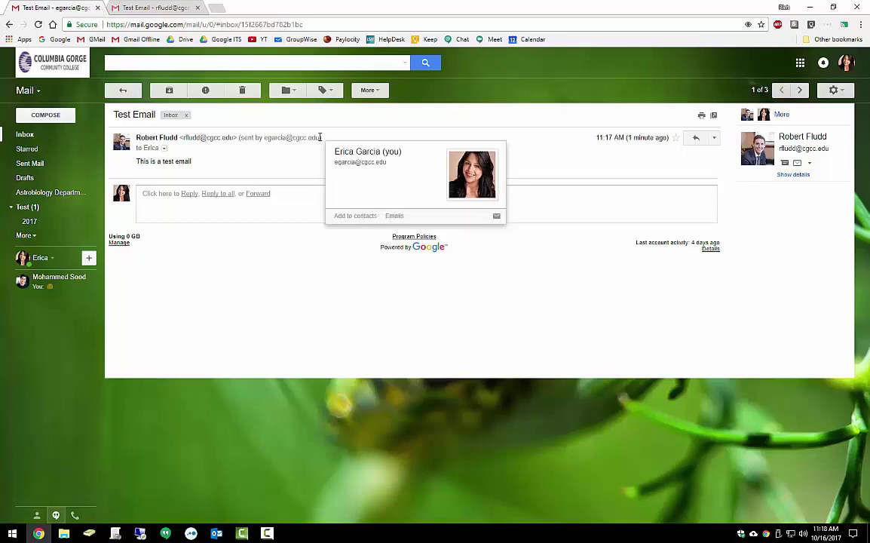
{"action": "left_click", "coordinate": [30, 135]}
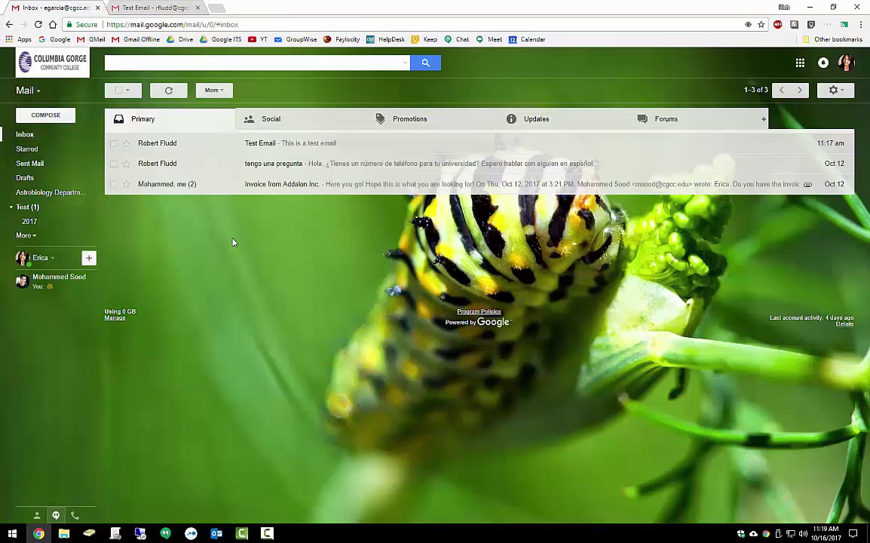
{"action": "left_click", "coordinate": [24, 235]}
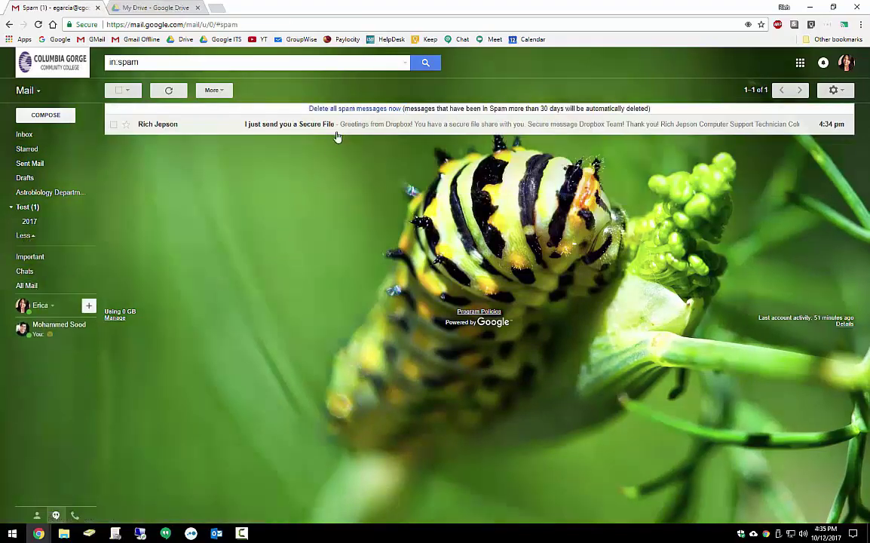
Open the 'I just send you a Secure File' message in Spam and inspect its link text.
{"action": "left_click", "coordinate": [317, 130]}
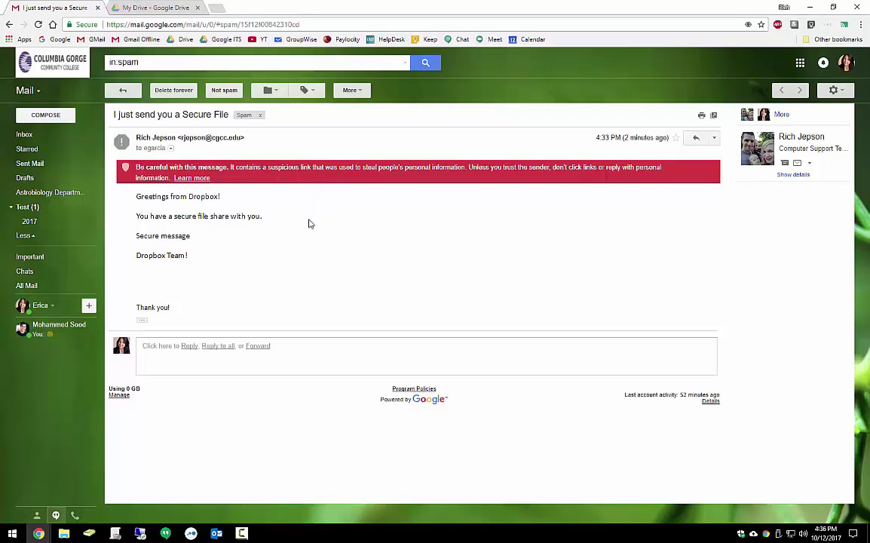
{"action": "left_click_drag", "start_coordinate": [136, 236], "coordinate": [191, 236]}
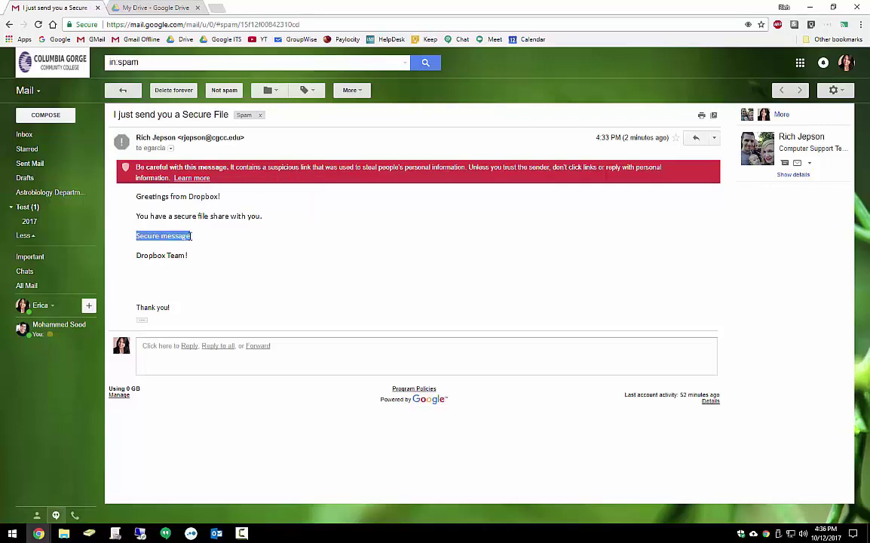
{"action": "triple_click", "coordinate": [164, 236]}
{"action": "triple_click", "coordinate": [164, 236]}
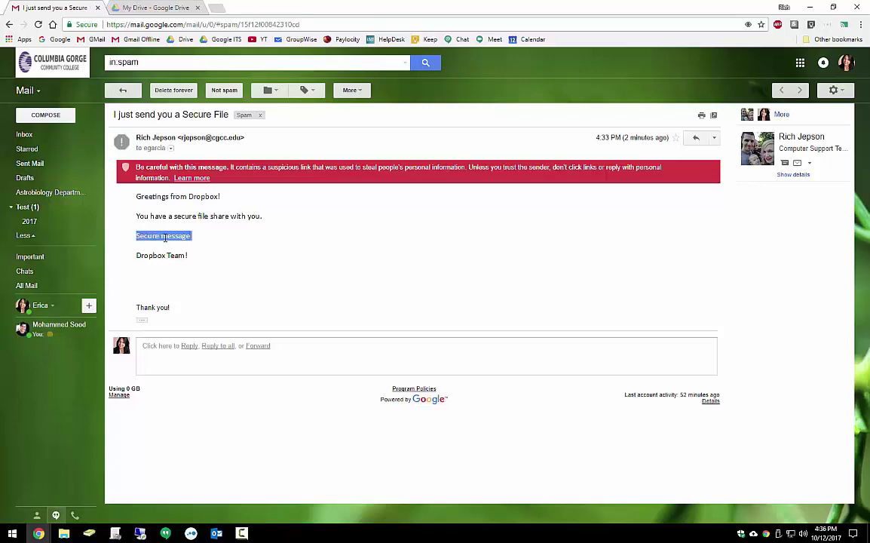
{"action": "left_click", "coordinate": [166, 236]}
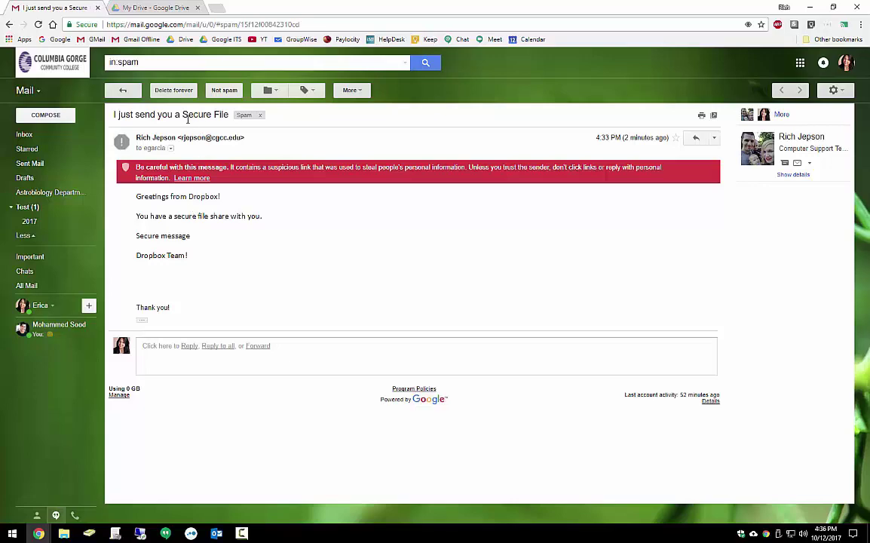
Mark the message Not spam, then reopen it from the inbox and report it as spam.
{"action": "left_click", "coordinate": [224, 91]}
{"action": "left_click", "coordinate": [33, 135]}
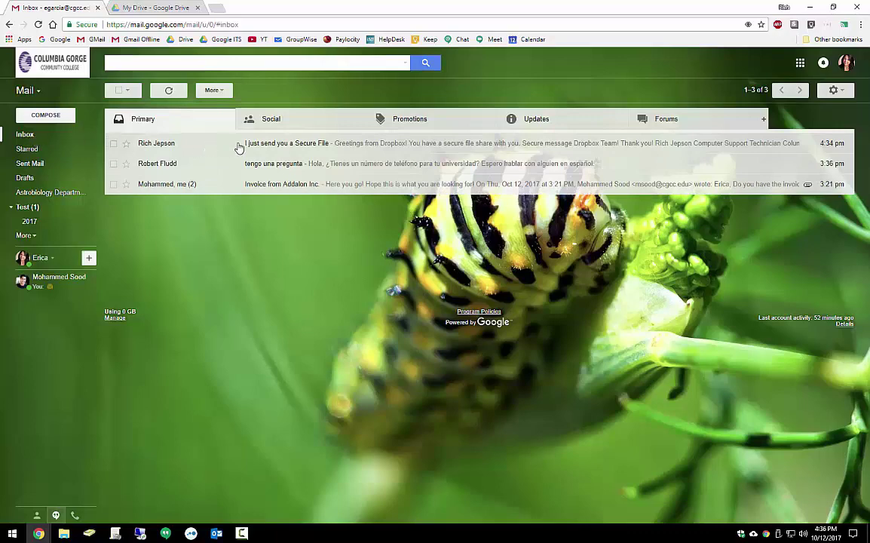
{"action": "left_click", "coordinate": [281, 145]}
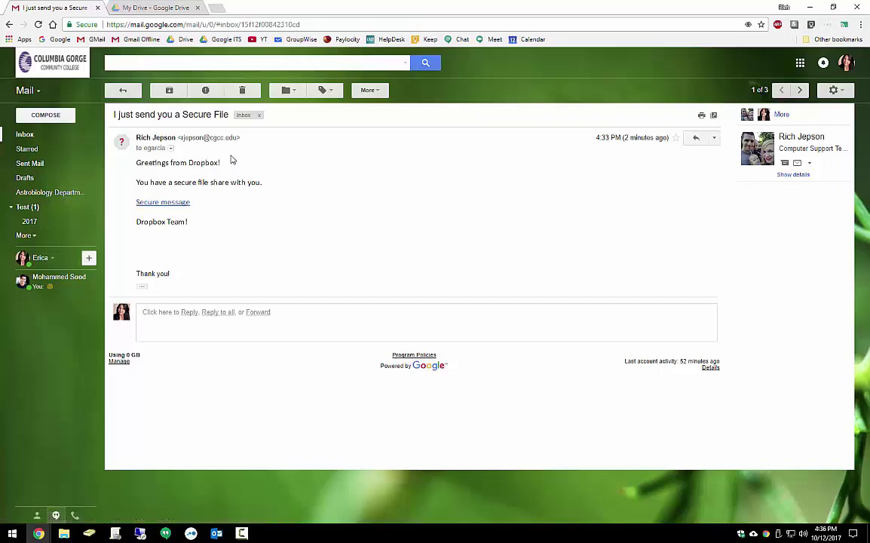
{"action": "left_click", "coordinate": [212, 95]}
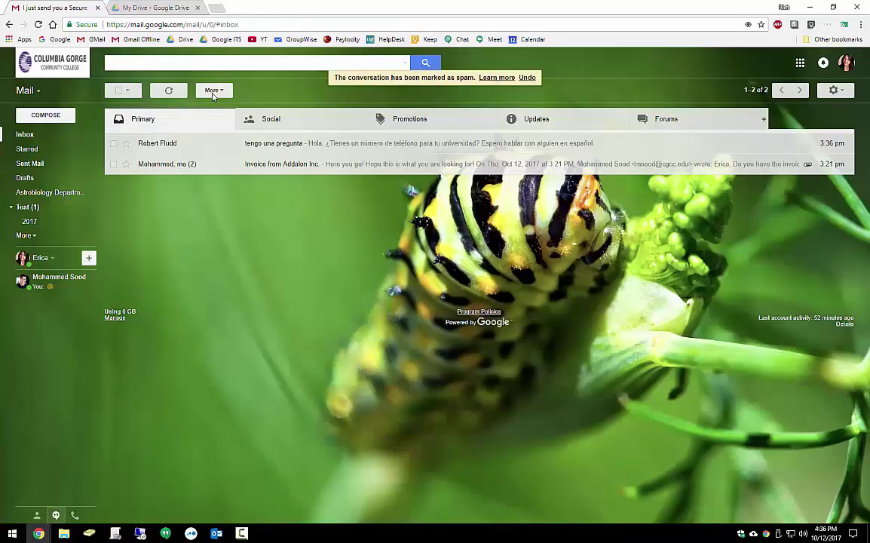